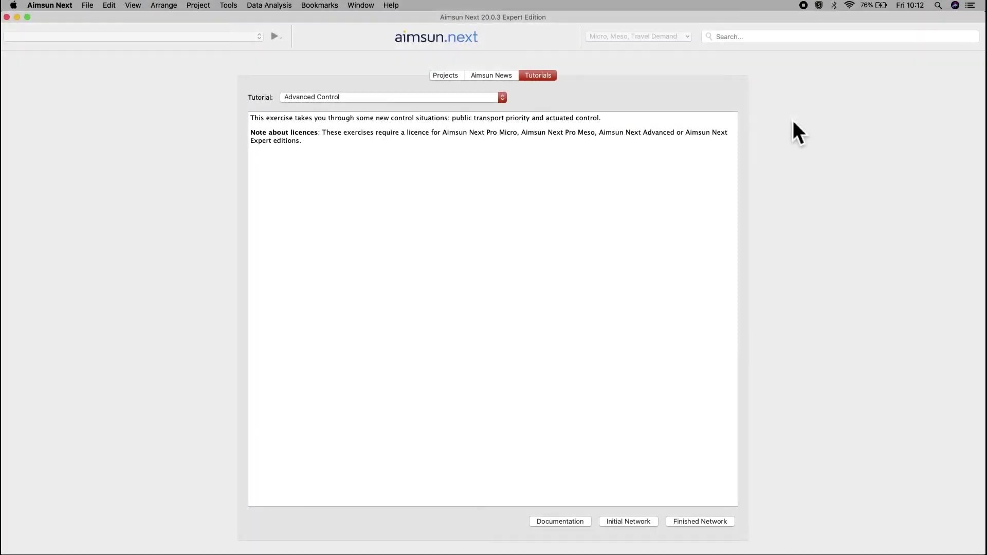
Load the initial network of the Advanced Control tutorial
click(481, 100)
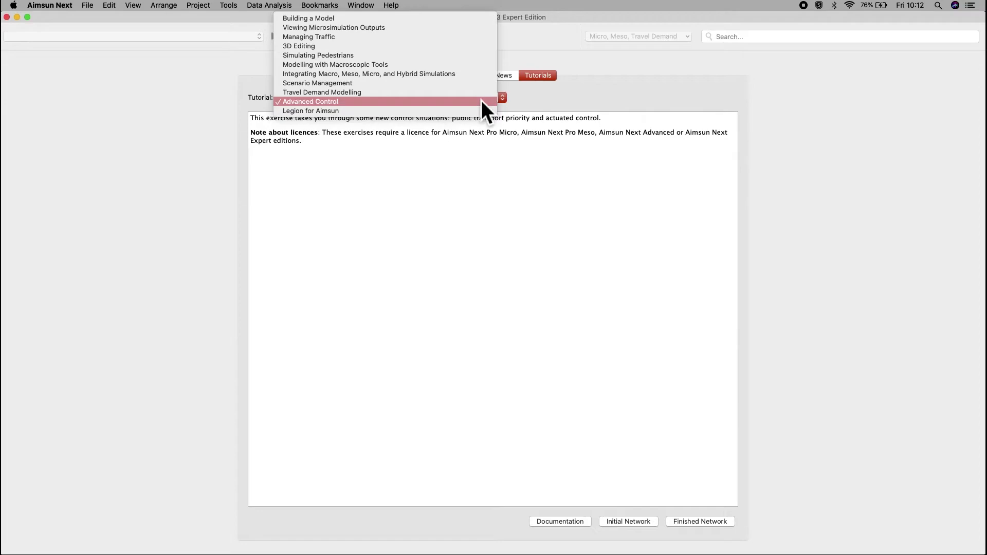
click(481, 102)
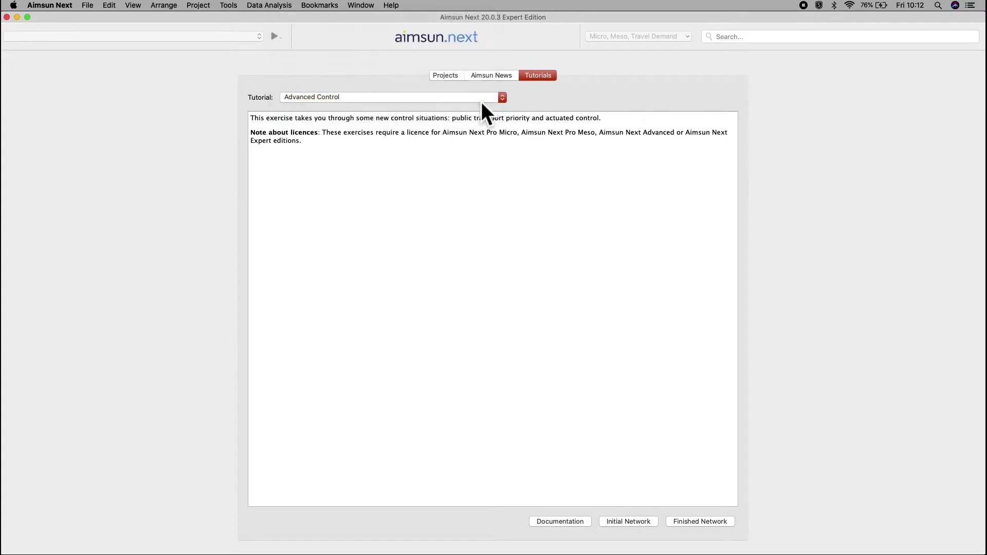
click(638, 524)
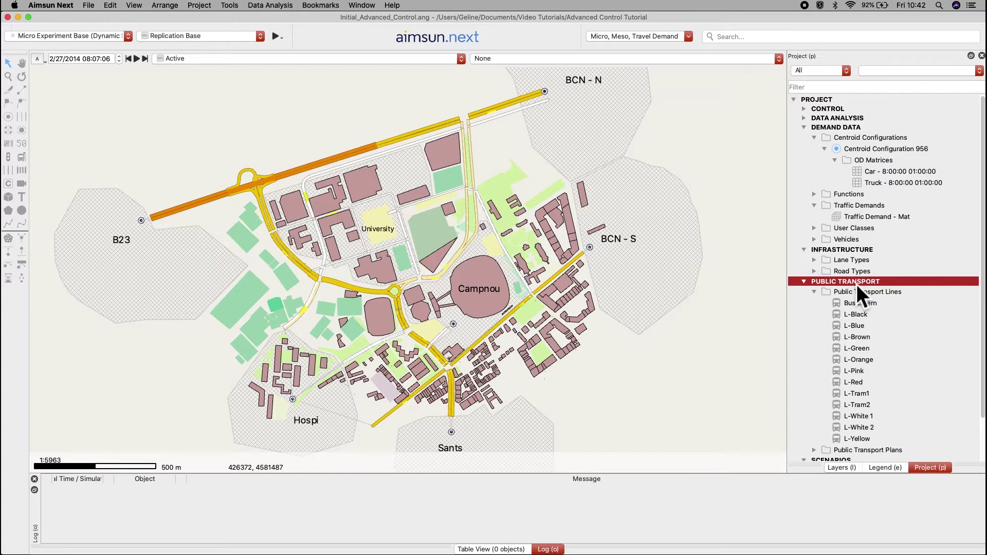
click(887, 396)
click(890, 405)
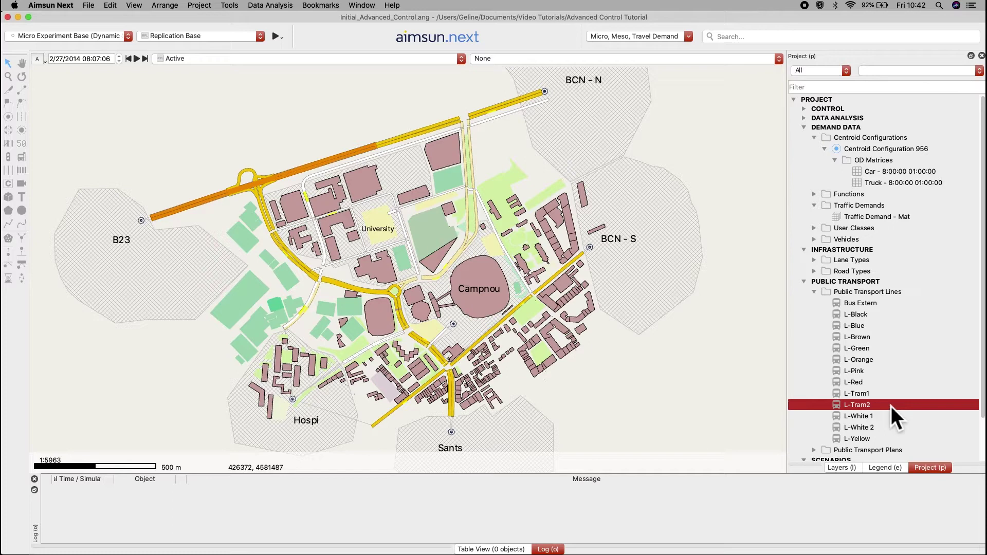
right_click(893, 397)
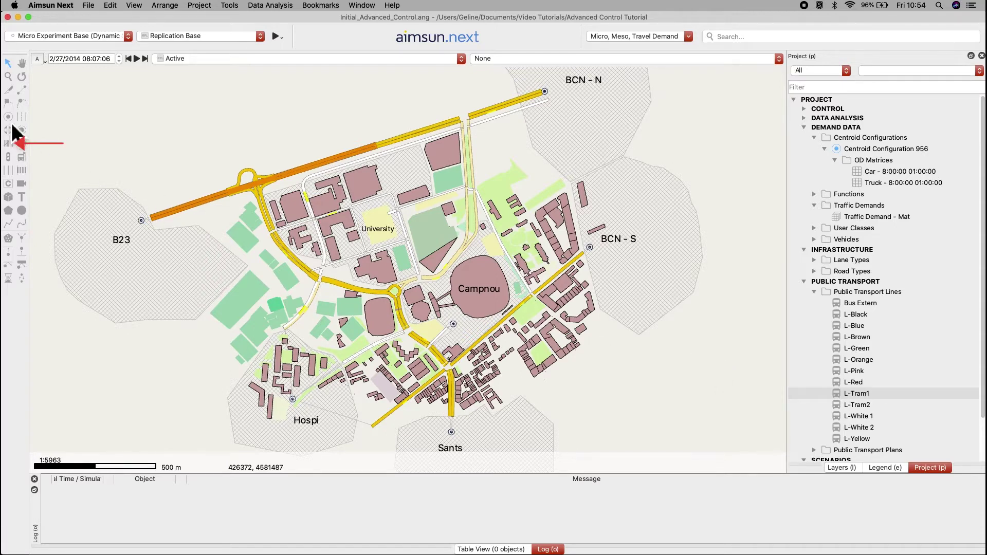
Switch to the Detector tool and scroll the map over to the tram line beside the yellow intersection
click(8, 144)
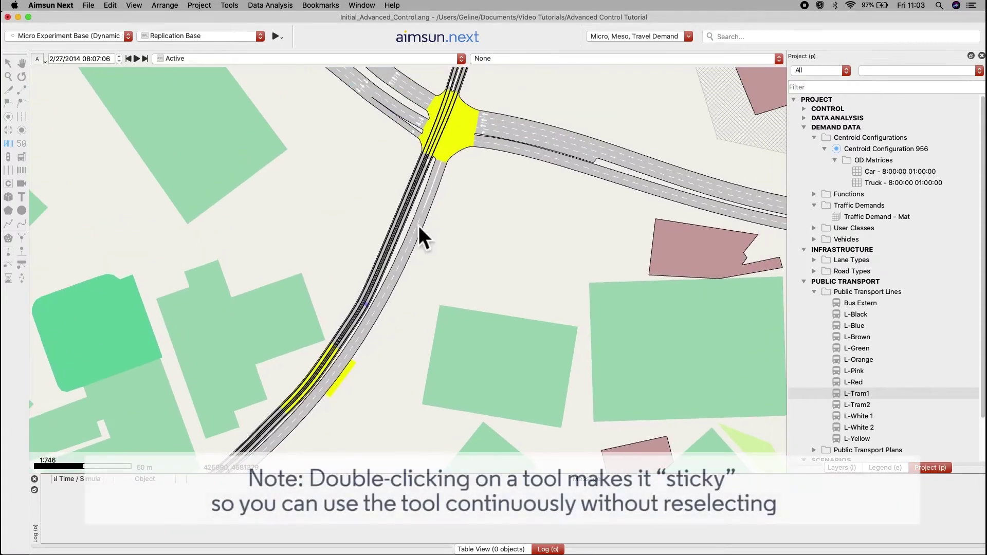
scroll(430, 169, up, 5)
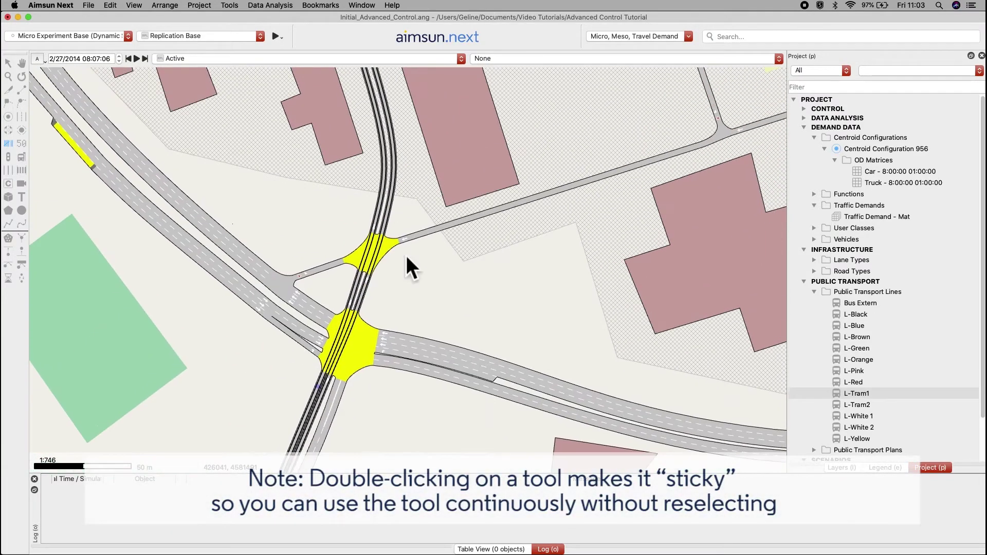
scroll(436, 213, down, 3)
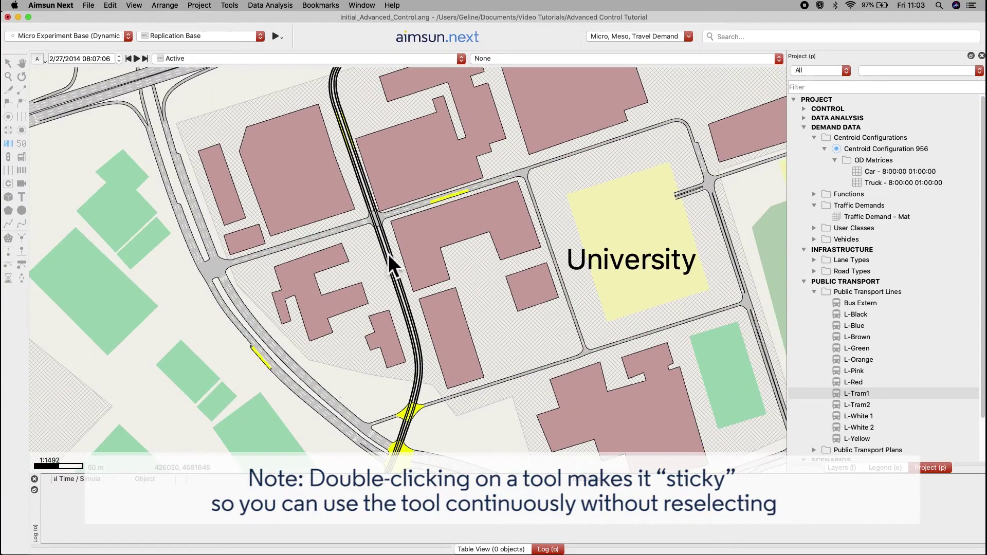
scroll(388, 254, up, 5)
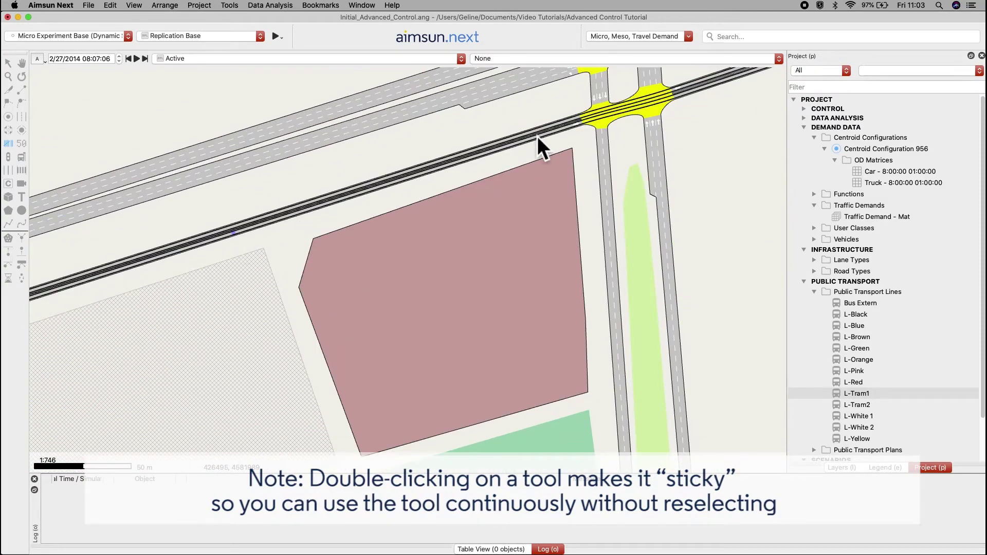
scroll(538, 137, right, 5)
scroll(524, 185, right, 5)
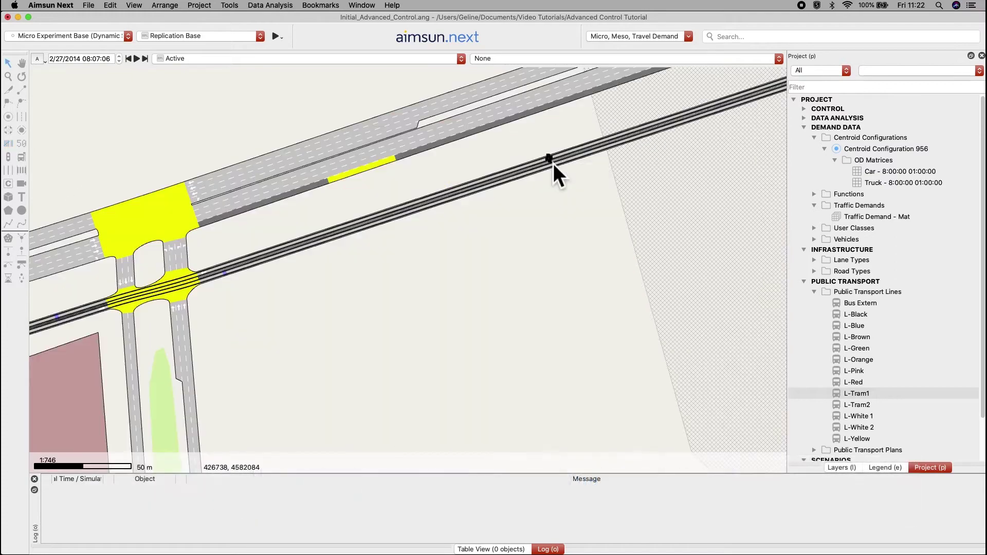
Name the new tram detector PT1, enable Equipped Vehicle measuring and confirm
double_click(553, 163)
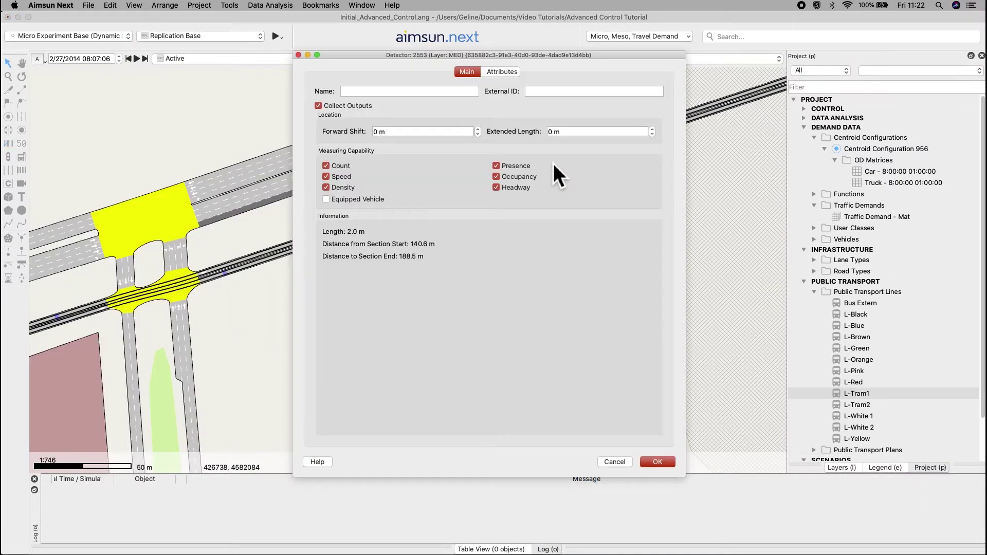
click(366, 202)
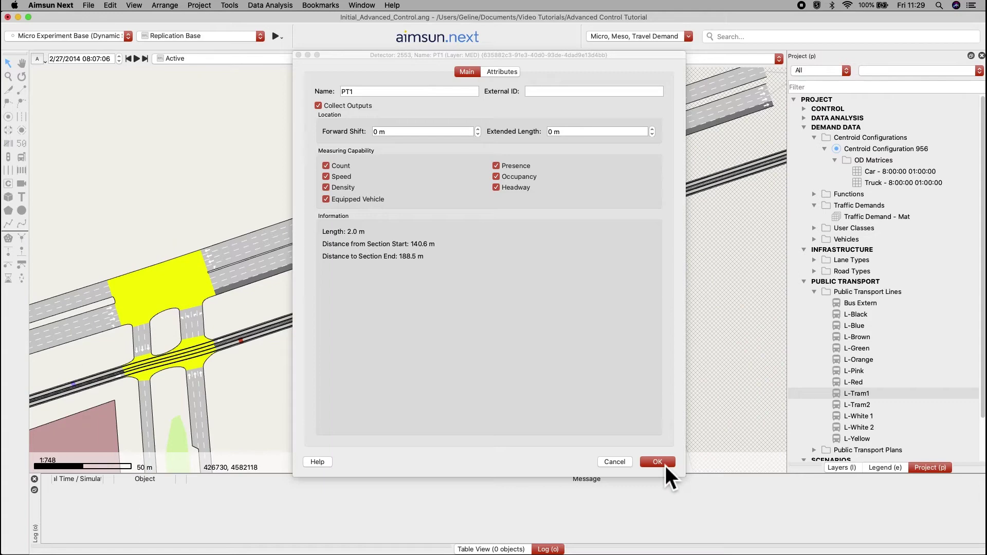
click(657, 461)
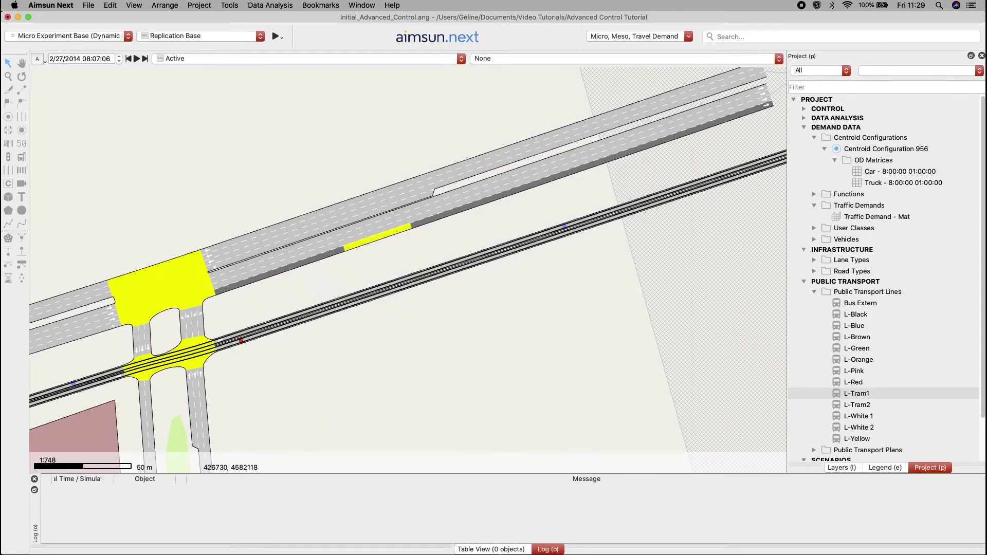
Show a Table View of Detector objects limited to those Selected in View
click(500, 549)
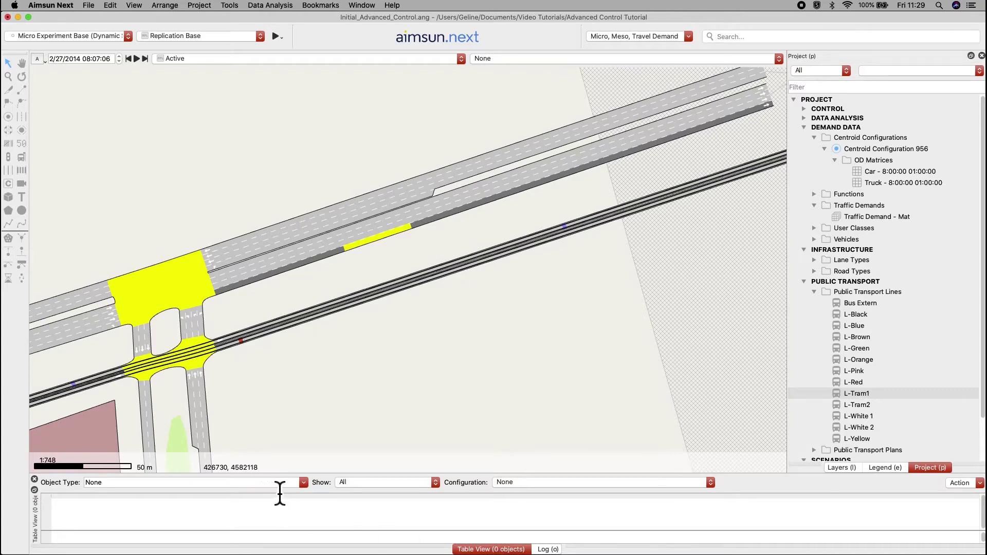
click(309, 486)
scroll(206, 430, down, 10)
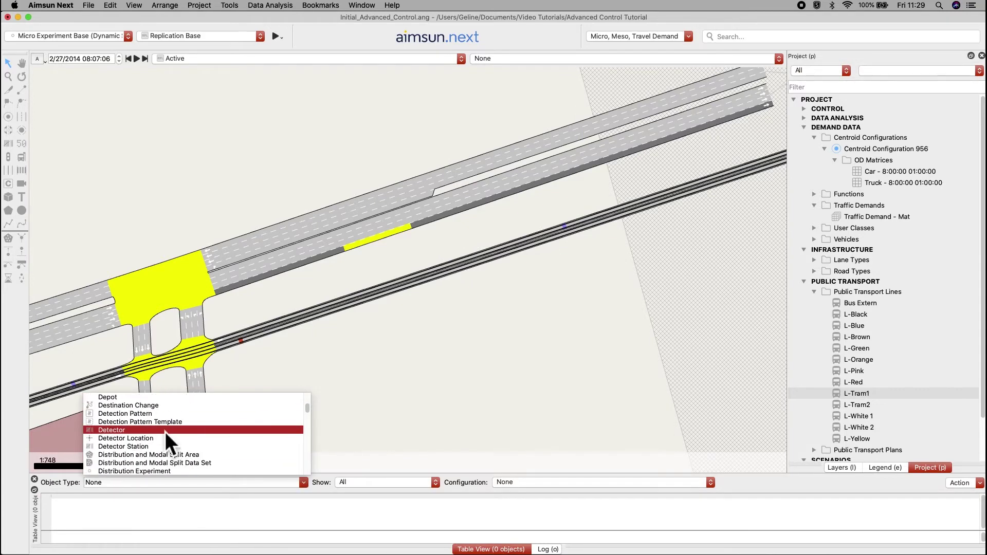
click(138, 431)
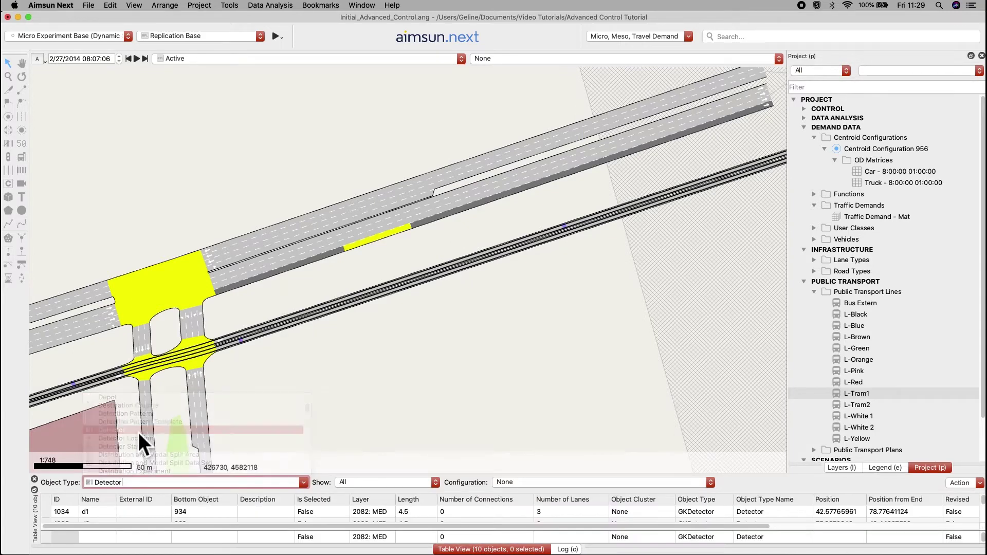
click(391, 483)
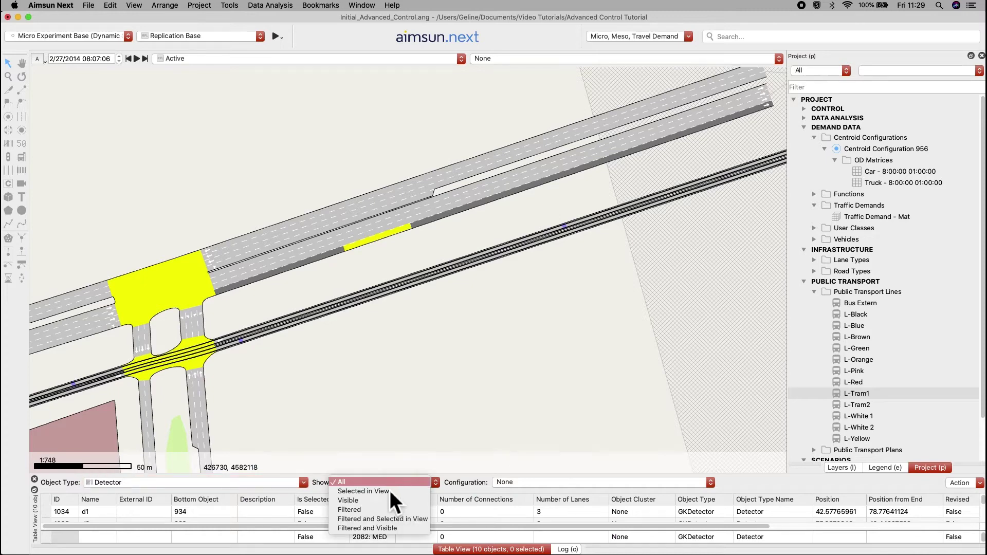
click(389, 493)
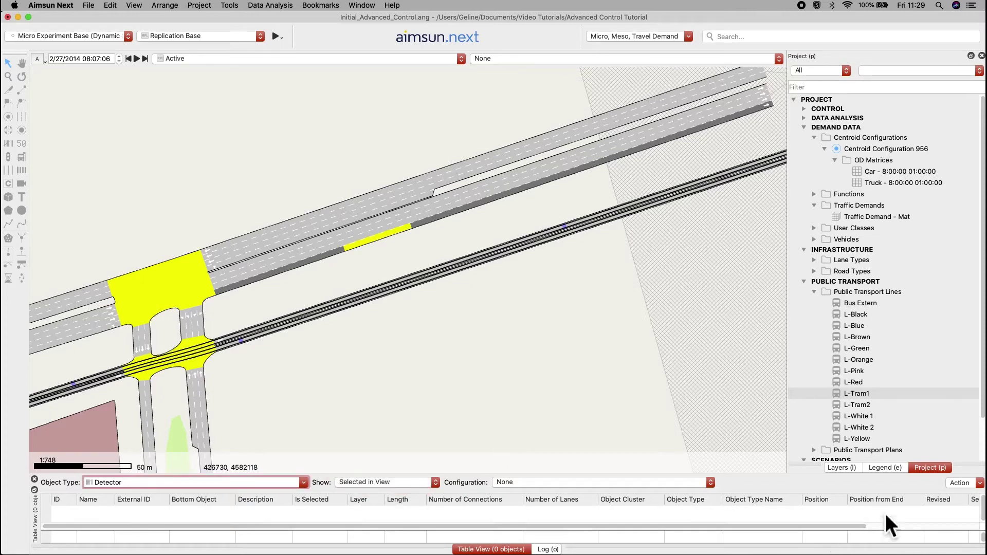
Hide all table columns except Name and Equipped Vehicle Detected
click(974, 483)
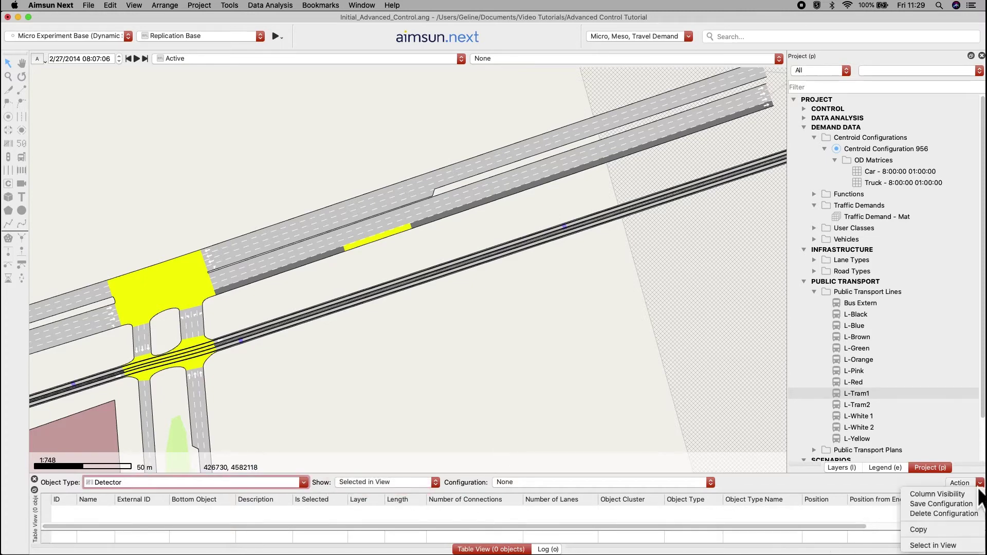
click(958, 496)
click(489, 227)
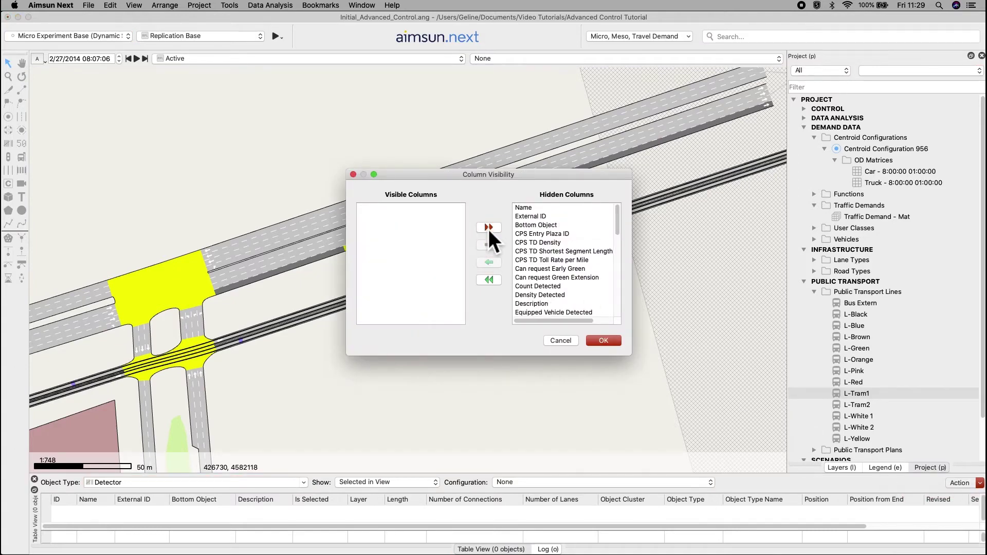
double_click(537, 210)
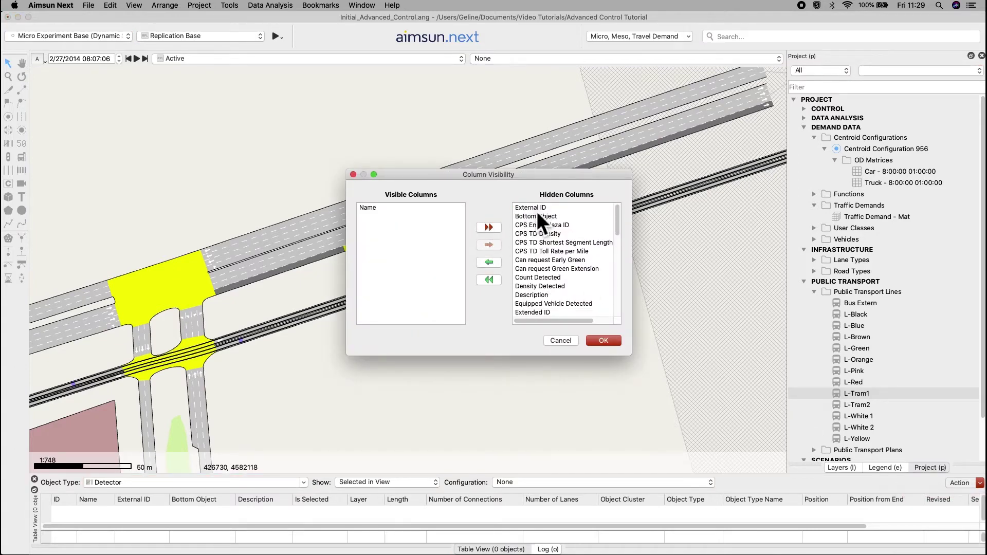
scroll(575, 285, down, 2)
click(579, 280)
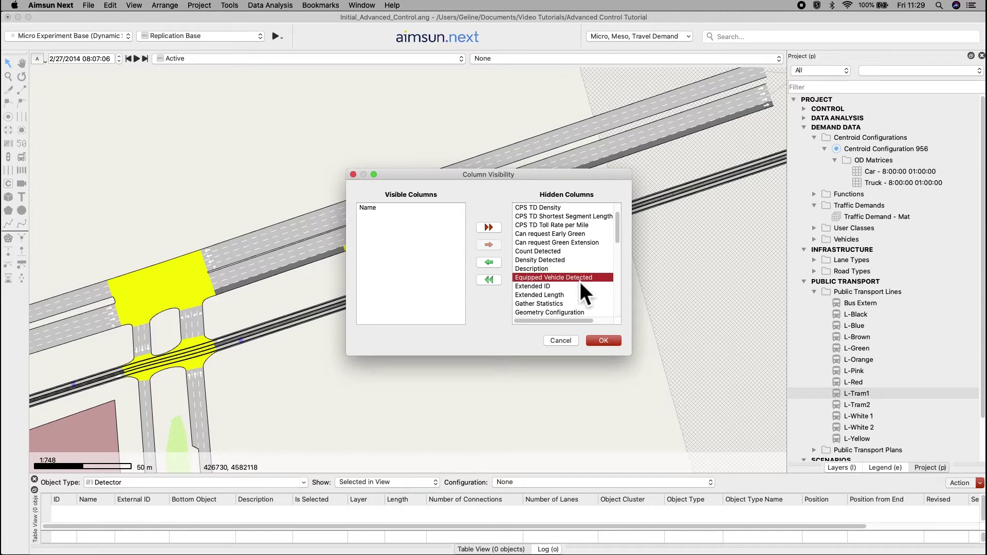
double_click(580, 282)
Confirm the column choice and select tram detector 2552 in the view
click(612, 346)
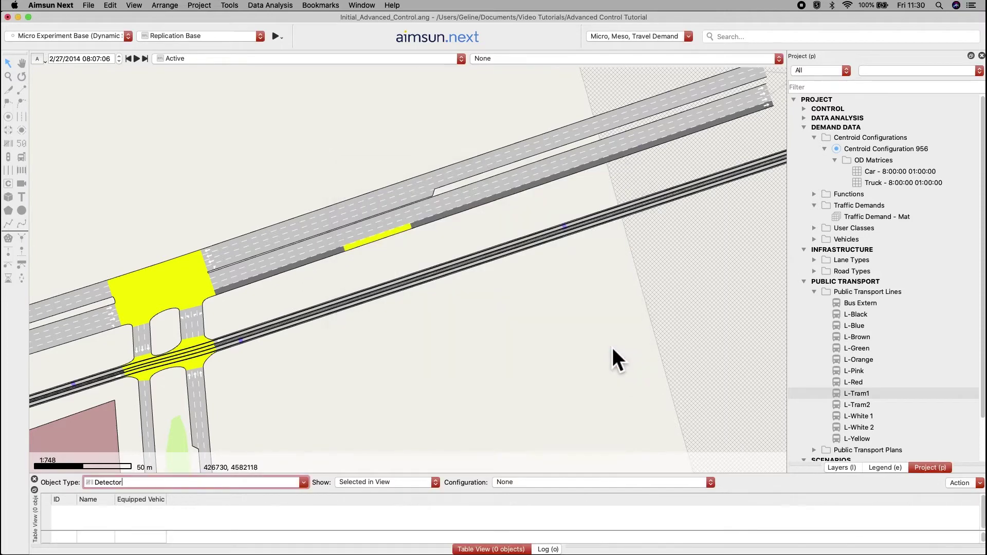
click(567, 231)
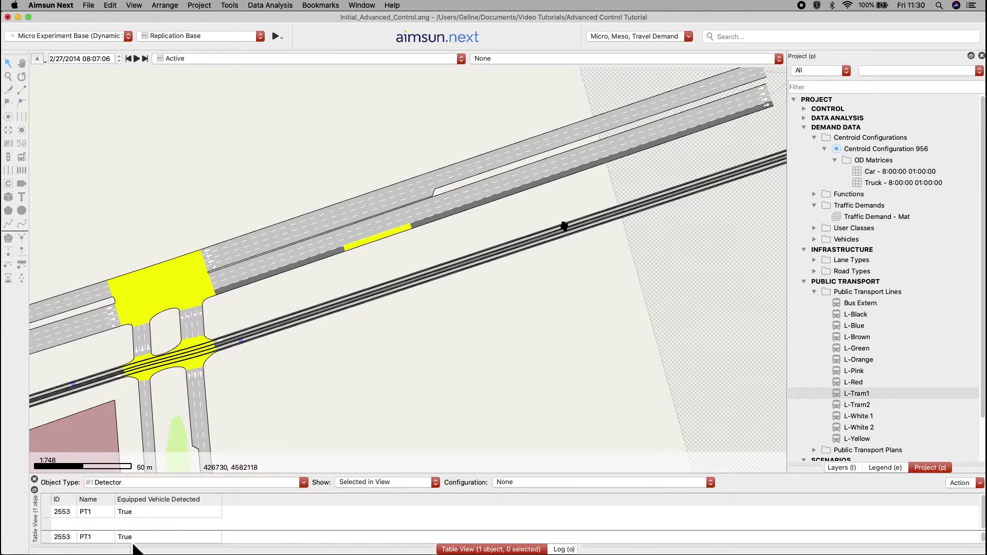
click(246, 347)
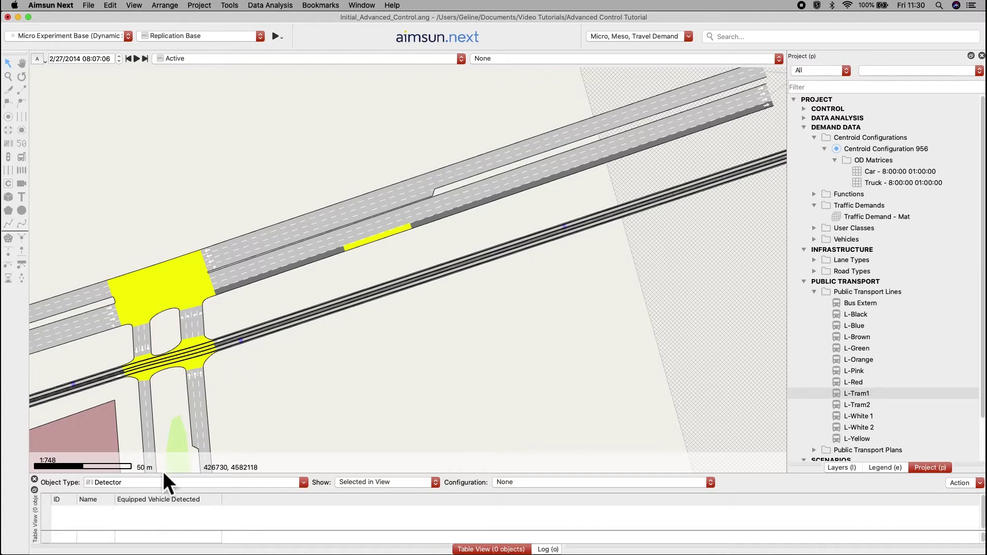
scroll(245, 350, up, 5)
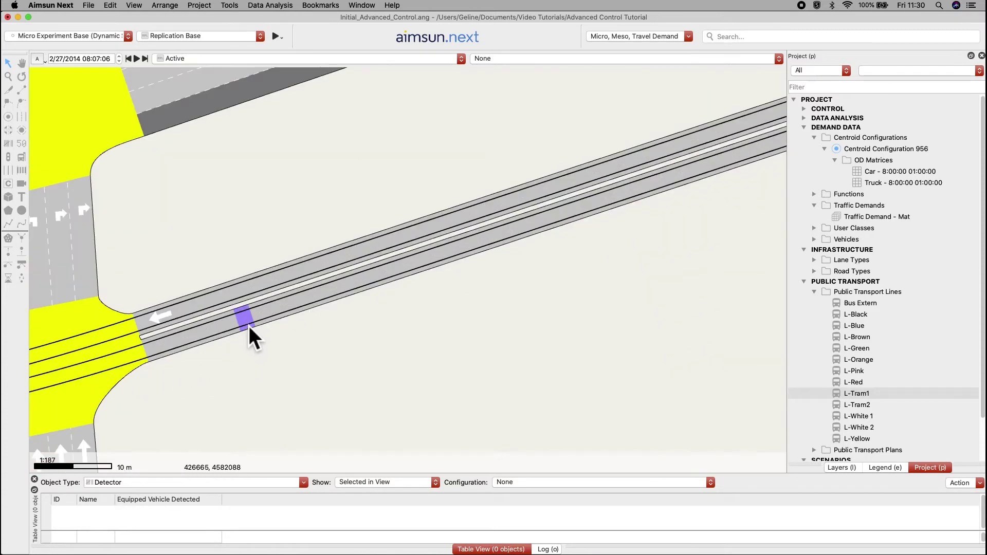
click(249, 325)
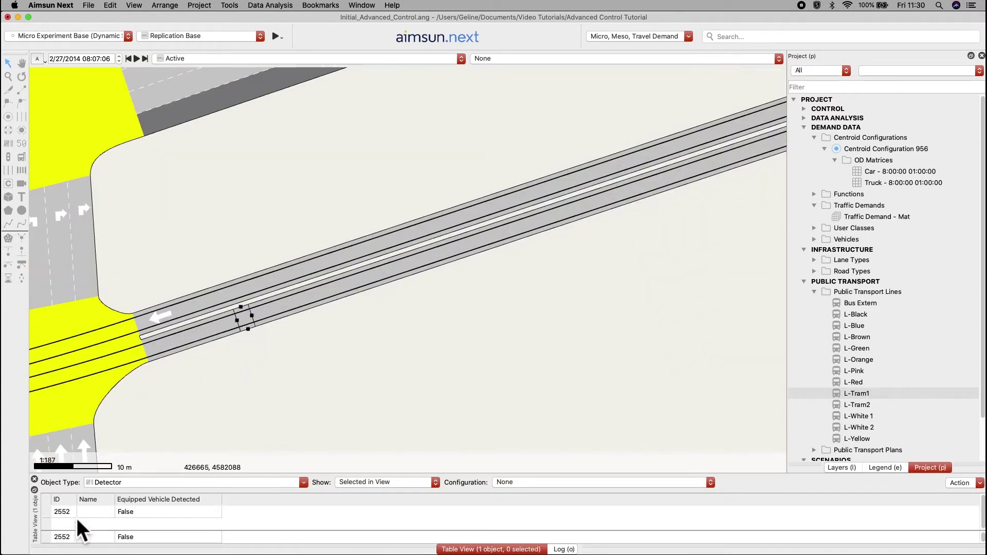
Rename detector 2552 to Pend2 and set Equipped Vehicle Detected to True
click(104, 513)
text(Pand)
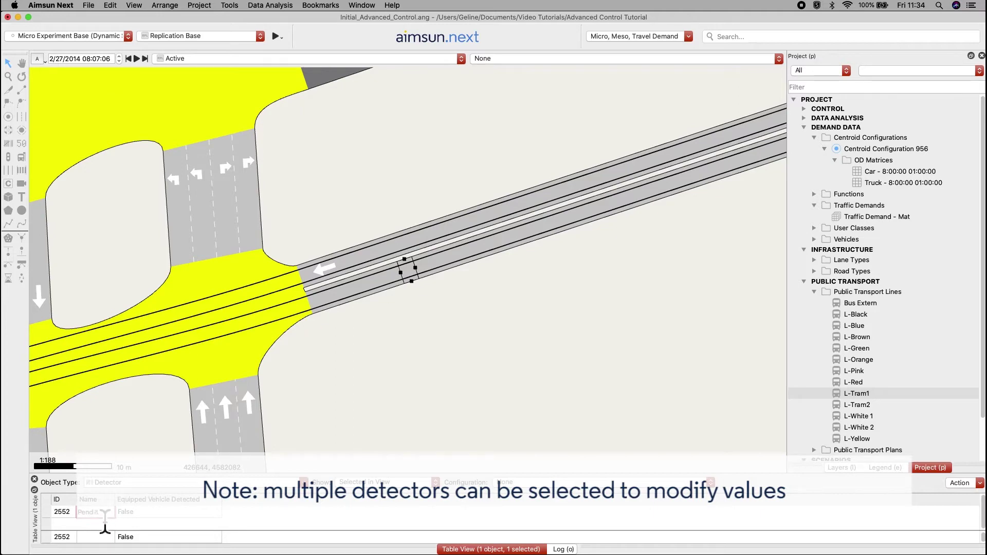
text(2)
click(153, 515)
click(153, 519)
click(156, 526)
Select the second tram-line detector and bring up its Equipped Vehicle Detected False/True choices
scroll(335, 384, left, 5)
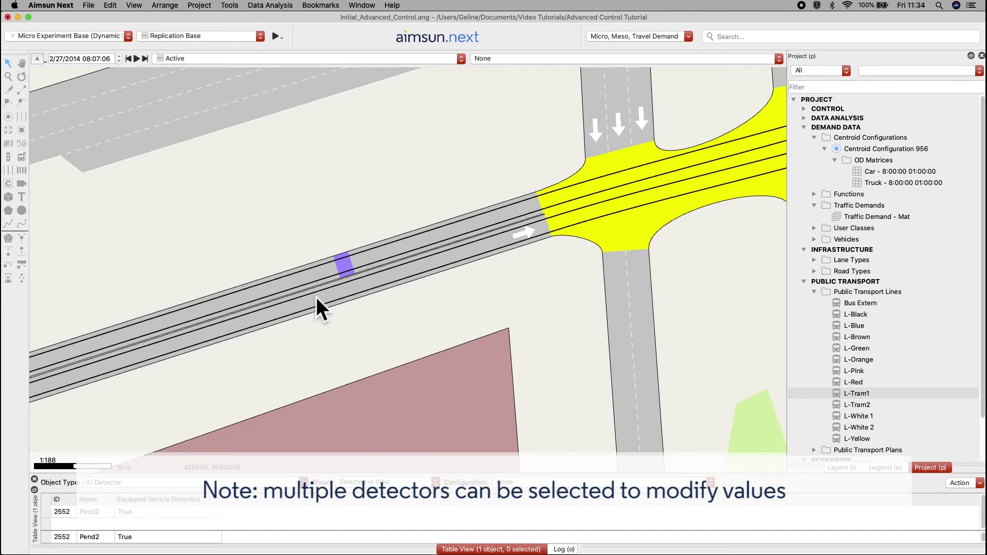
scroll(282, 313, down, 5)
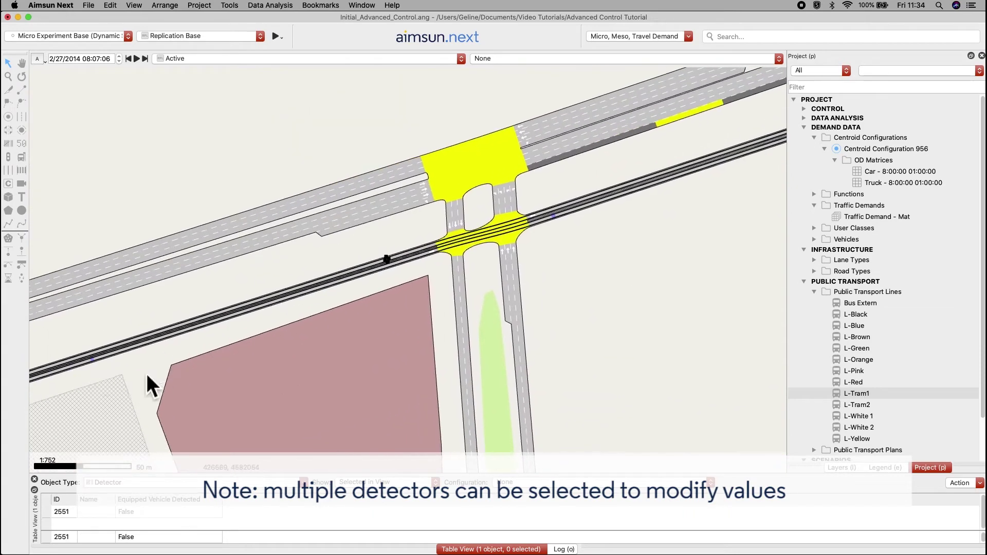
shift+click(93, 360)
click(152, 536)
click(154, 538)
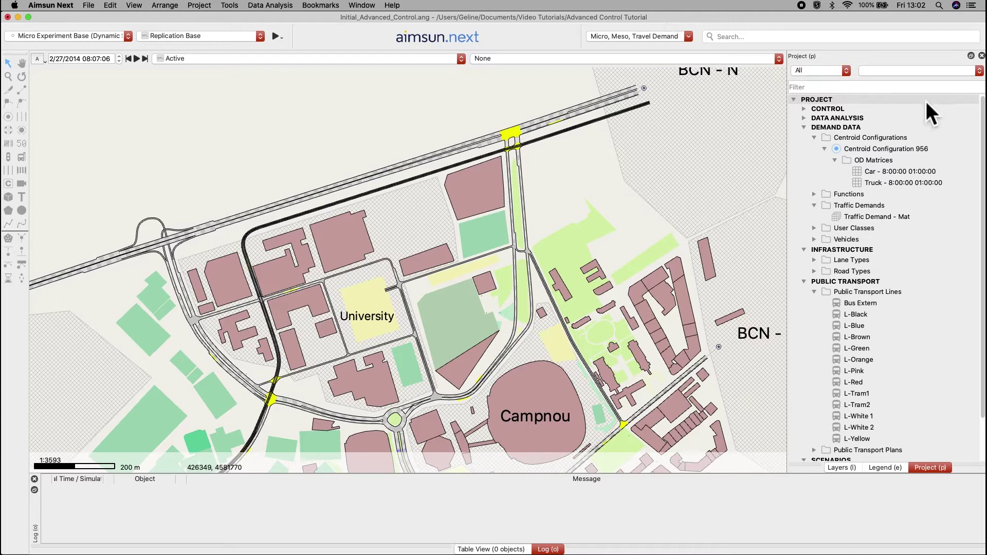
Check on the Tram vehicle type's Dynamic Models tab that Equipped Vehicles is 100%
click(902, 100)
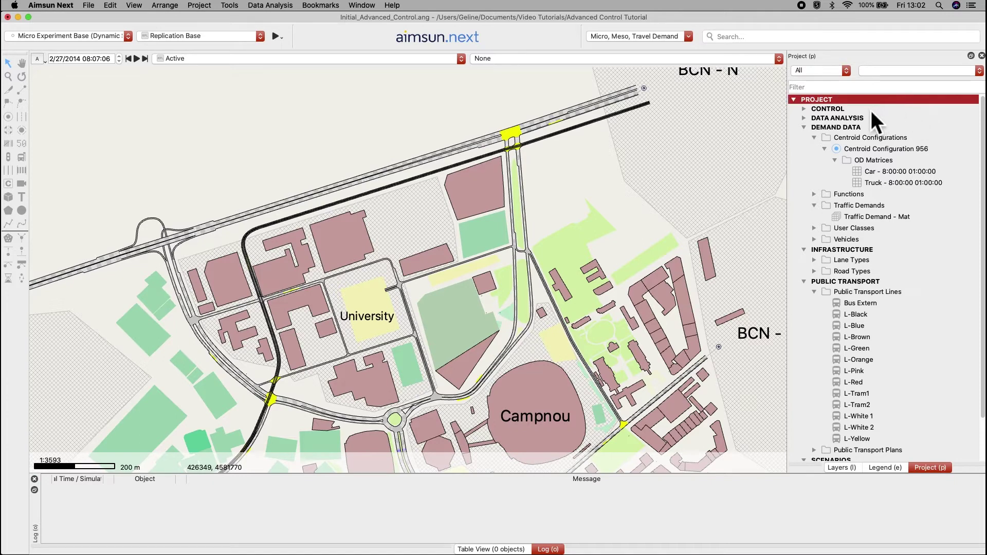
click(855, 128)
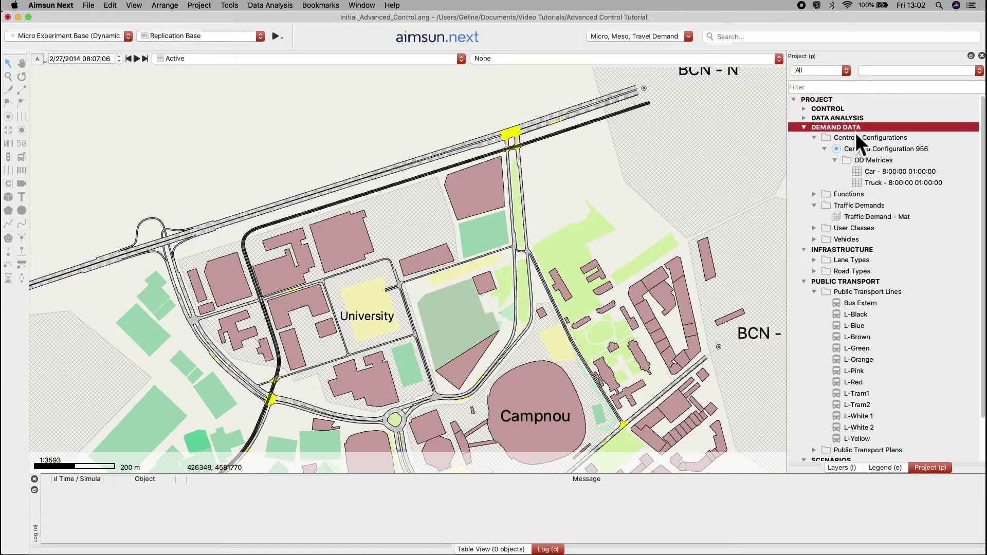
click(817, 245)
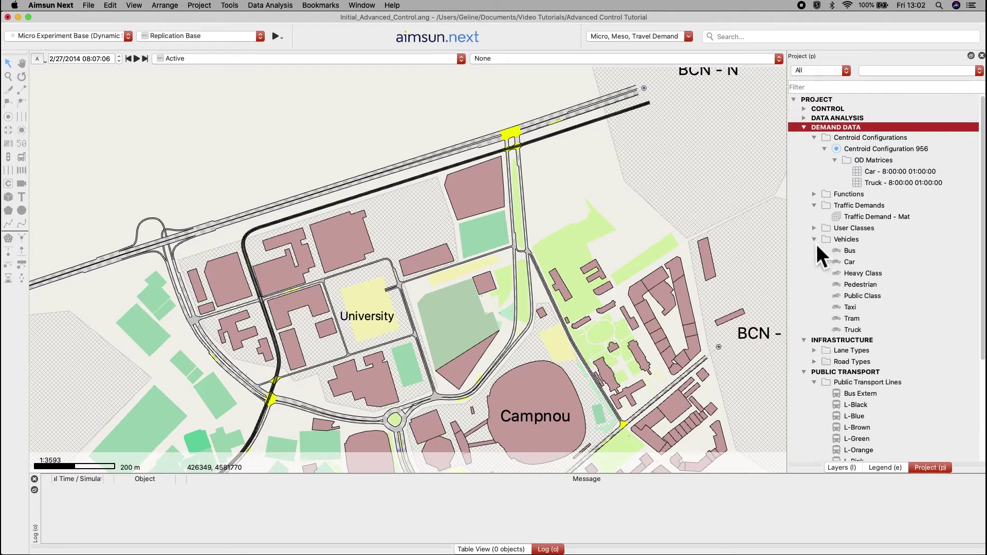
double_click(859, 323)
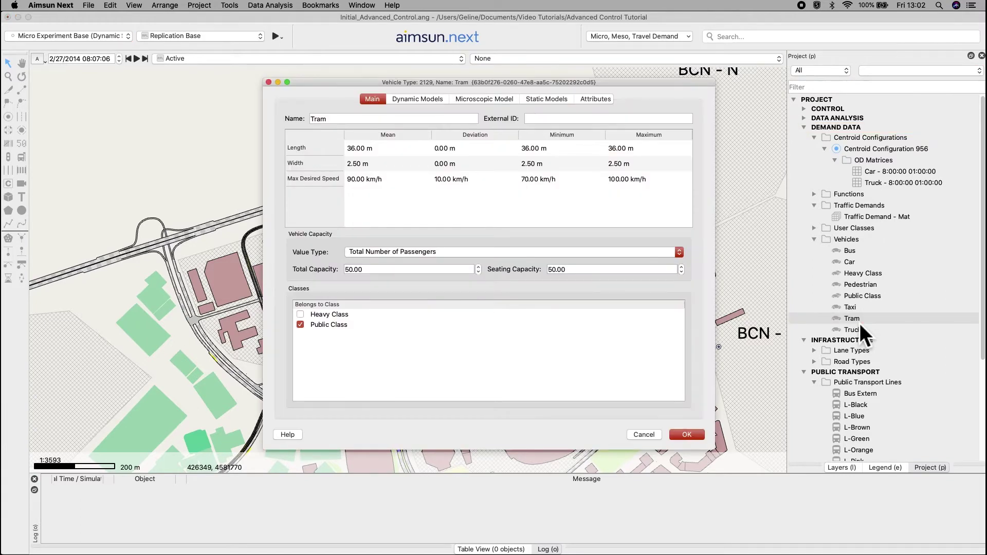
click(427, 101)
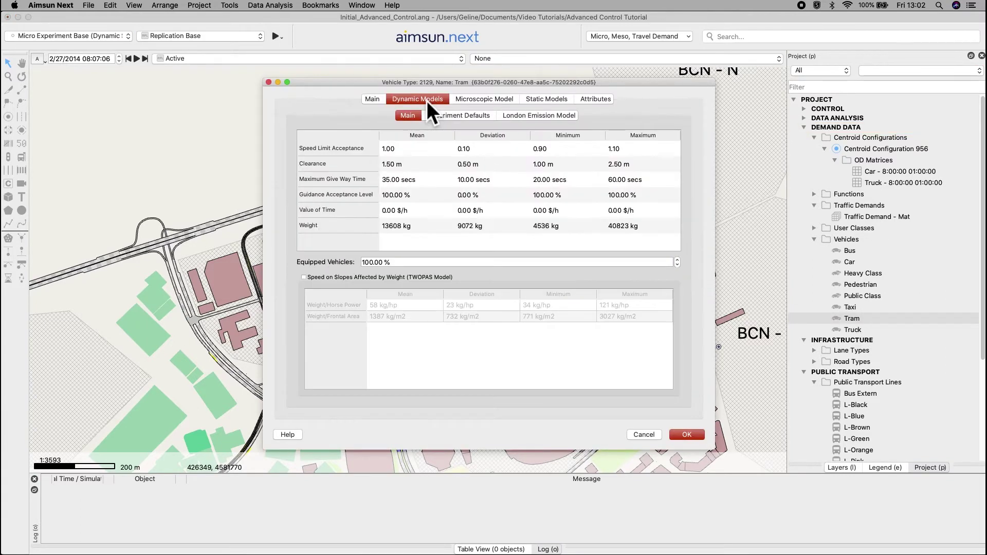
click(421, 263)
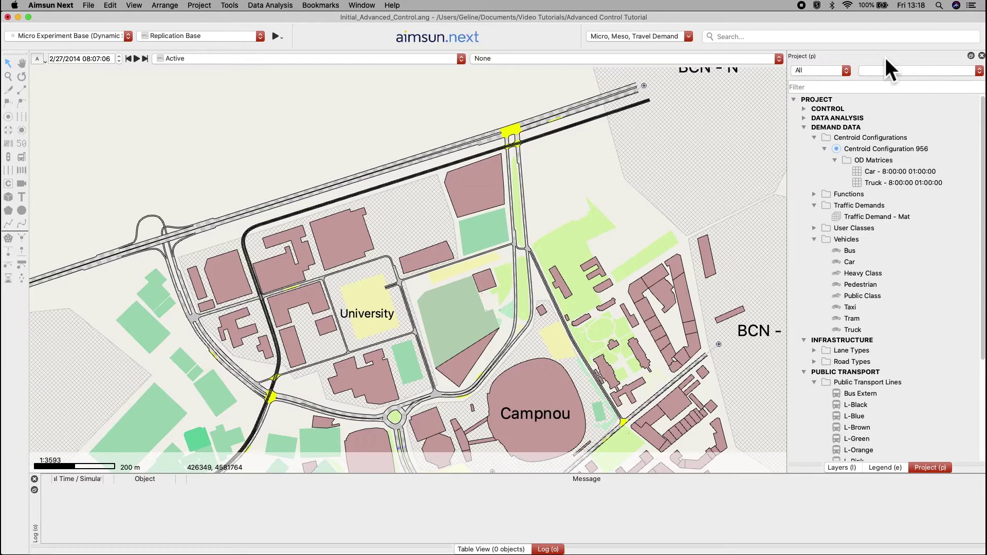
Duplicate the Control AM control plan and rename the copy to Control AM - Priority
click(810, 111)
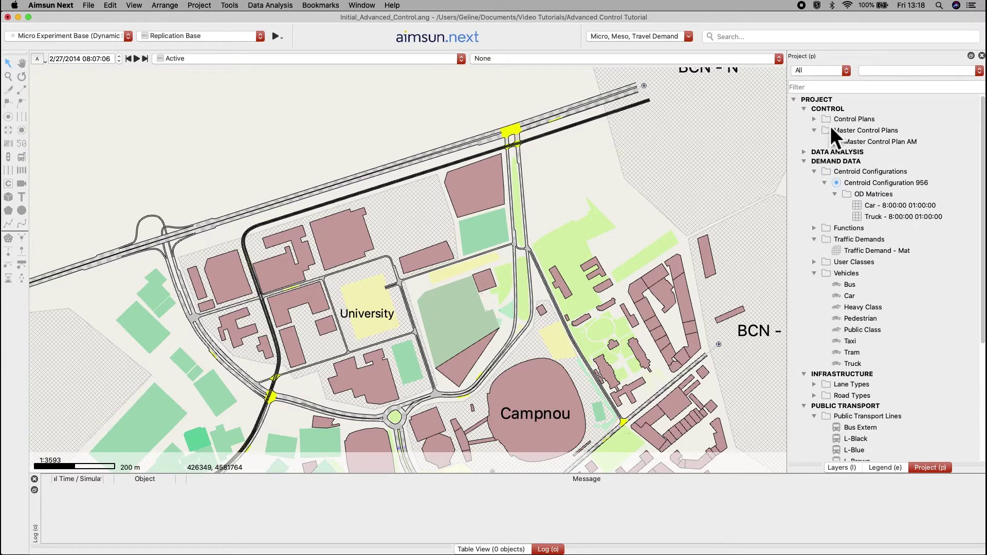
click(814, 119)
click(825, 129)
right_click(868, 133)
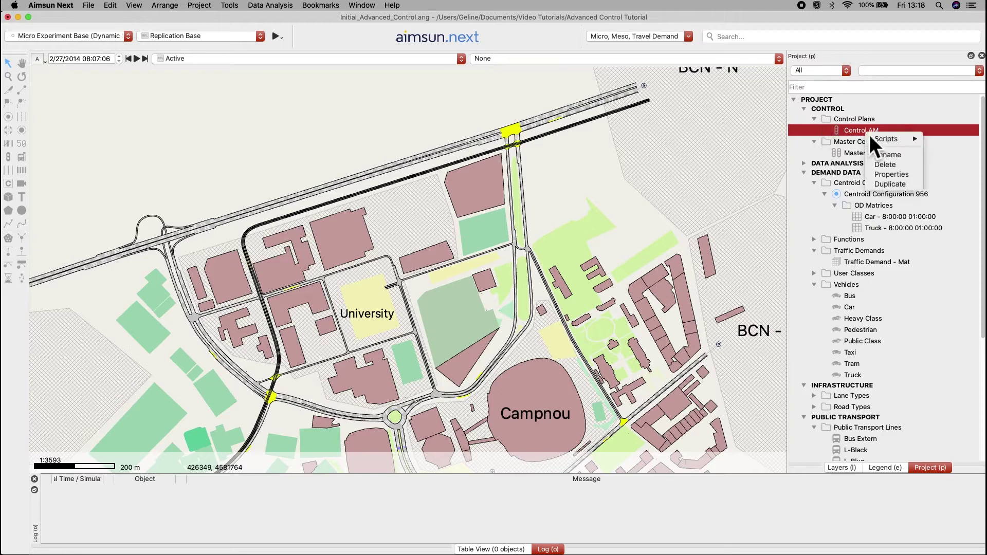
click(895, 185)
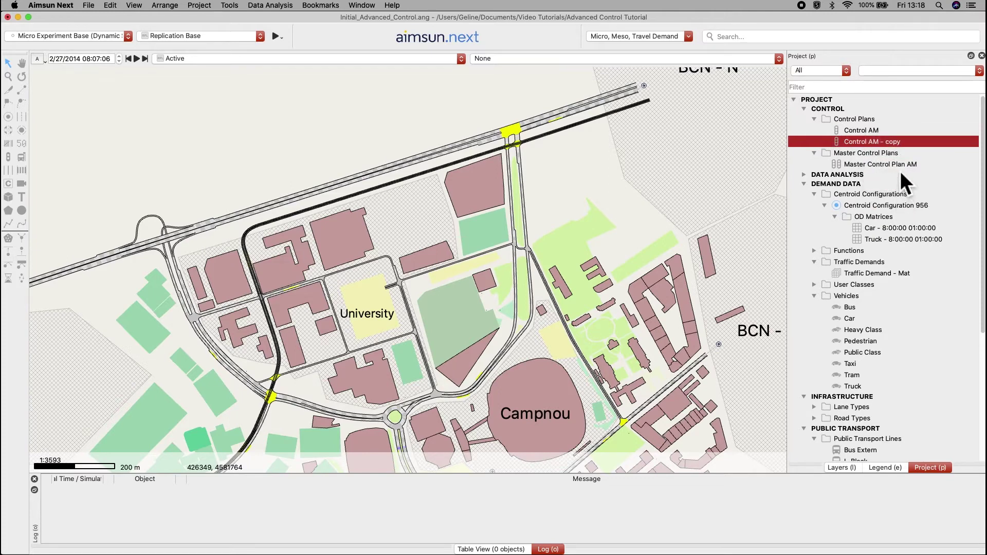
double_click(906, 145)
double_click(467, 141)
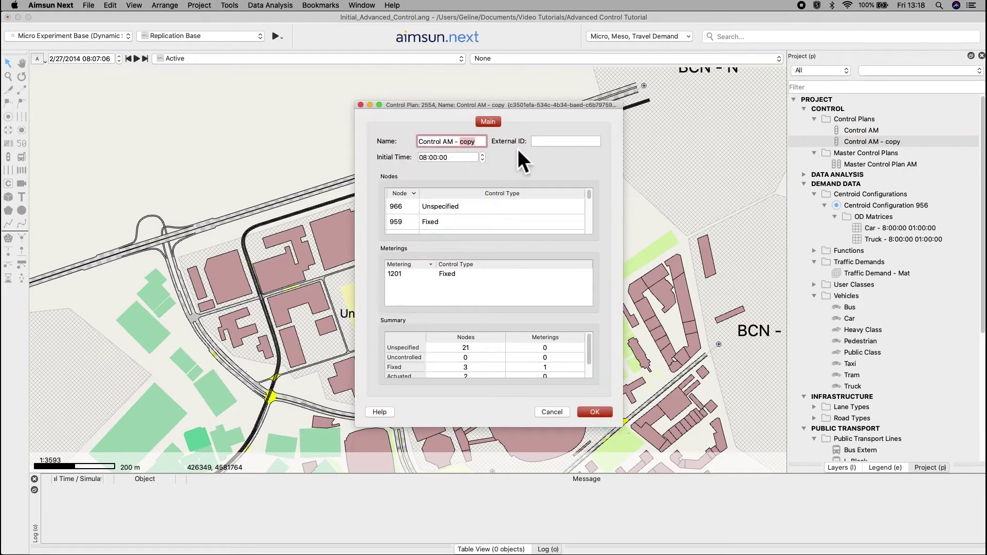
text(Priority)
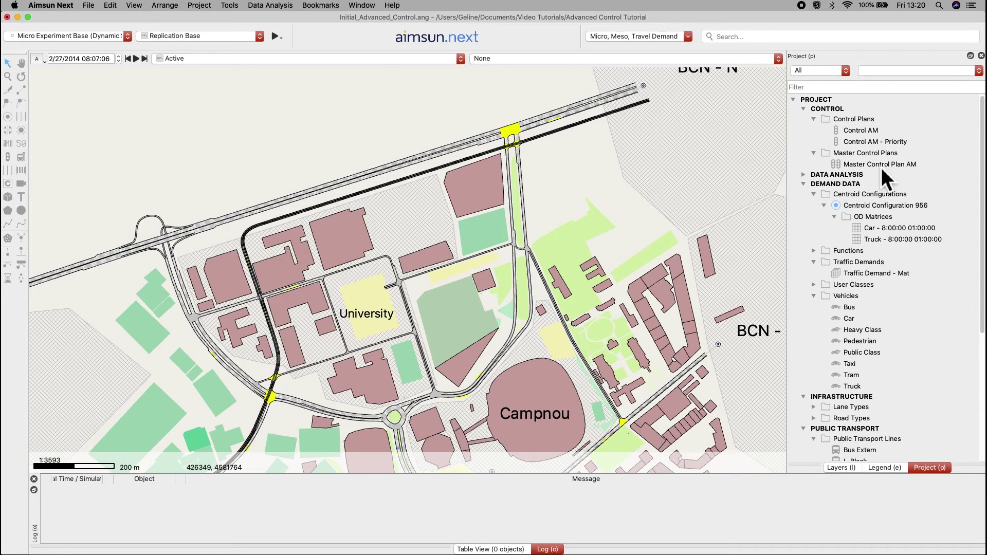
Duplicate Master Control Plan AM and rename the copy Master Control Plan AM - priority
right_click(882, 167)
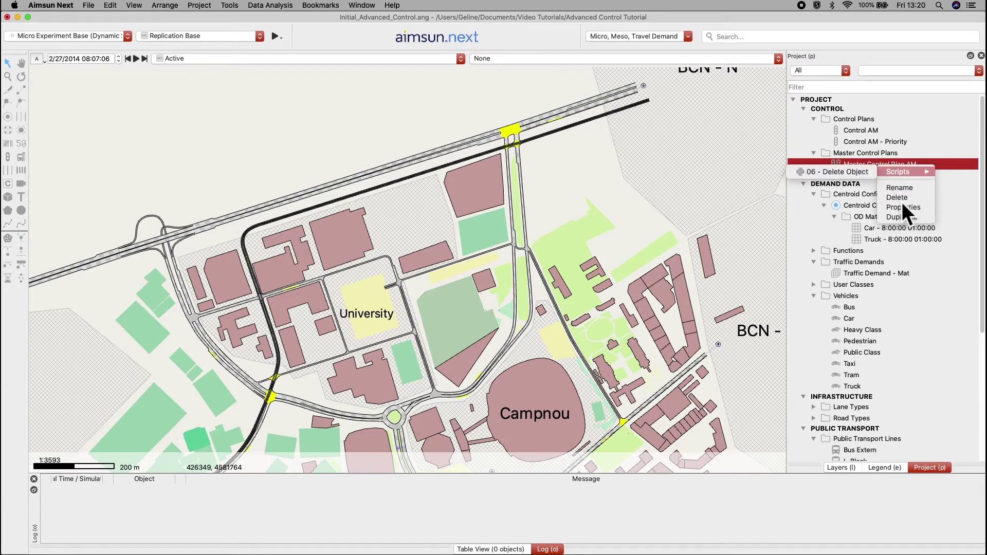
click(903, 220)
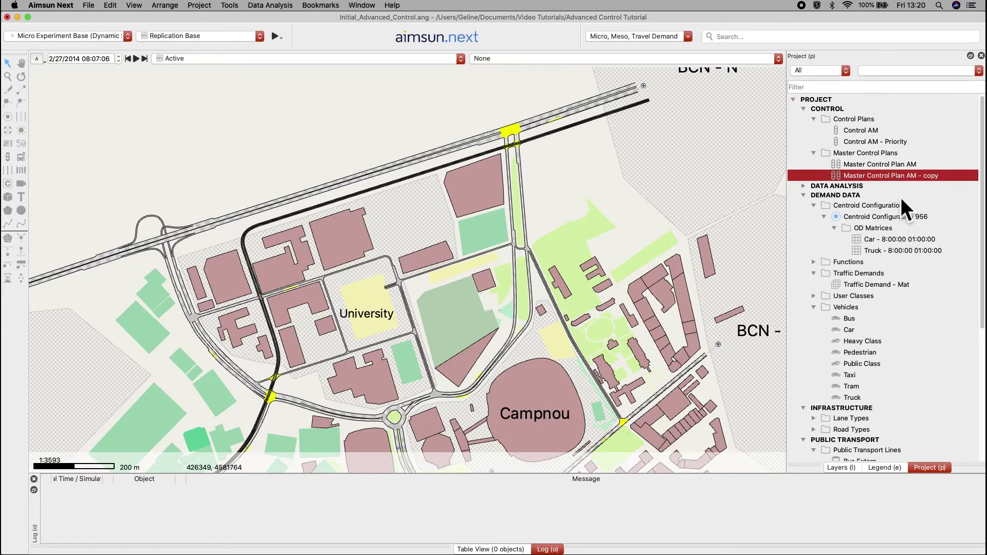
double_click(902, 177)
double_click(397, 166)
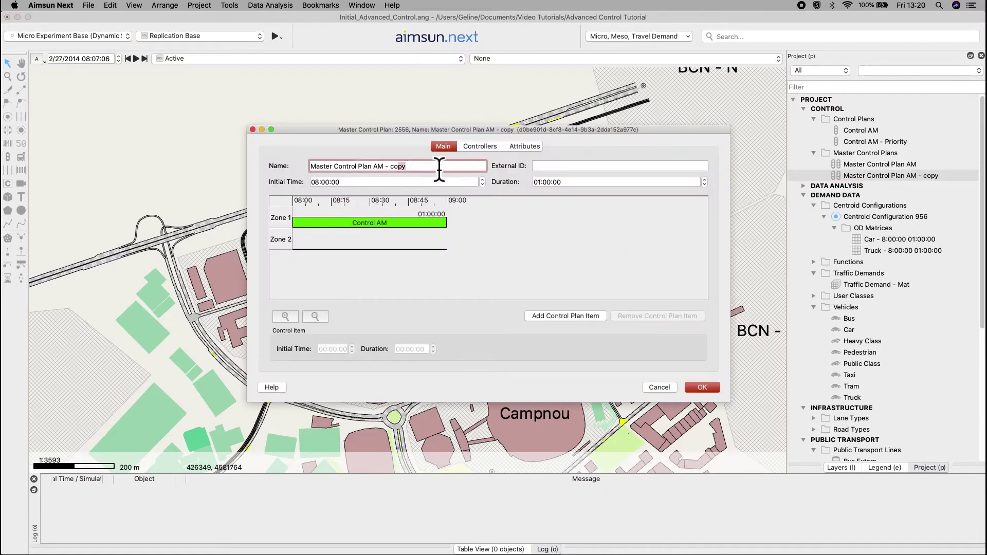
key(BackSpace)
text(priority)
Replace Control AM with Control AM - Priority in Zone 1 and save the master plan
click(438, 224)
click(648, 319)
click(601, 318)
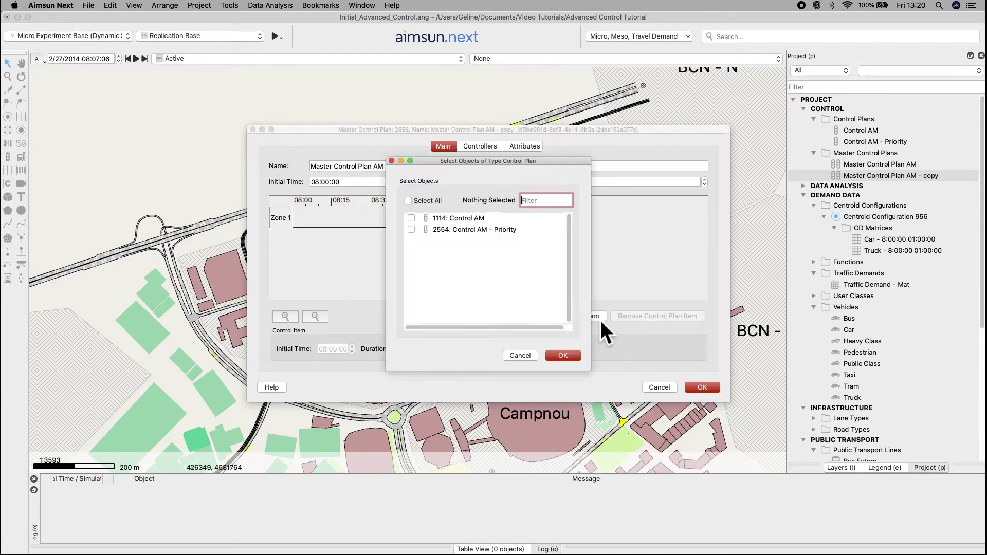
click(411, 230)
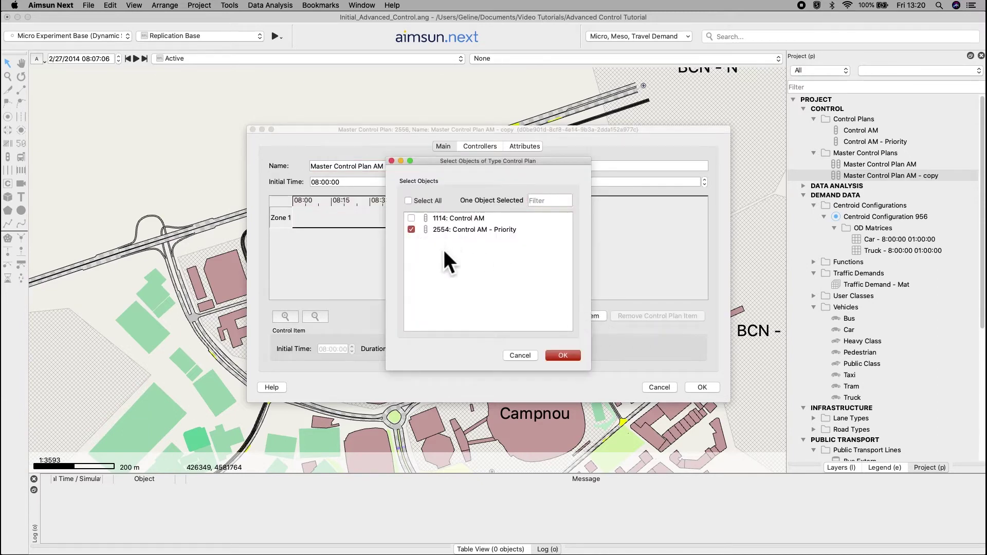
click(562, 356)
click(702, 387)
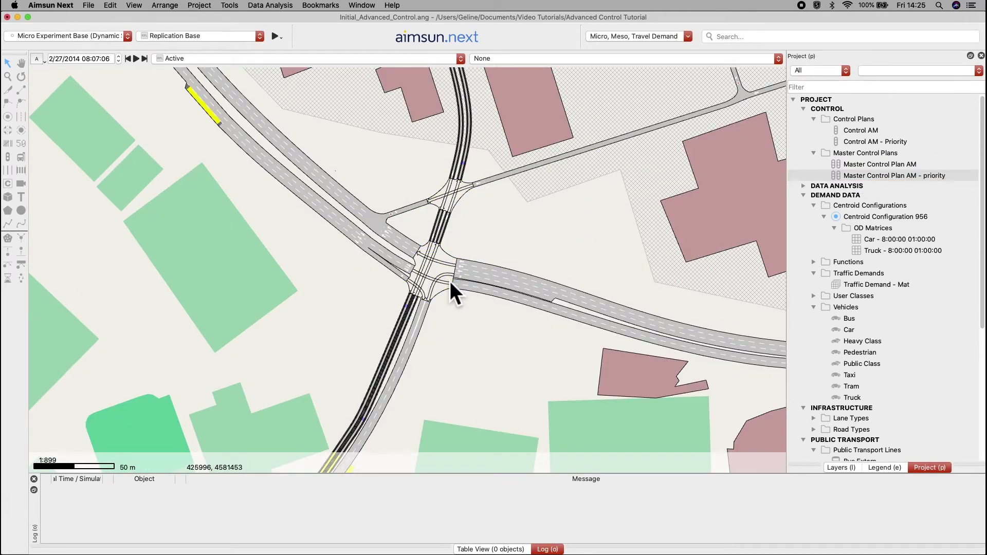
Edit node 2071's signals in Control AM - Priority and view the phase's actuated timing (20 s minimum green)
right_click(451, 283)
mouse_move(479, 287)
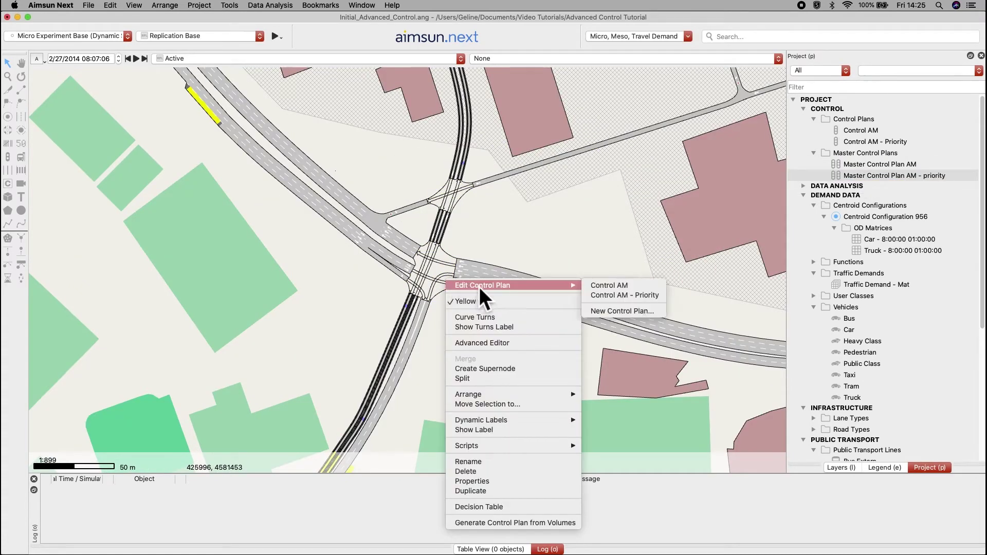
click(628, 296)
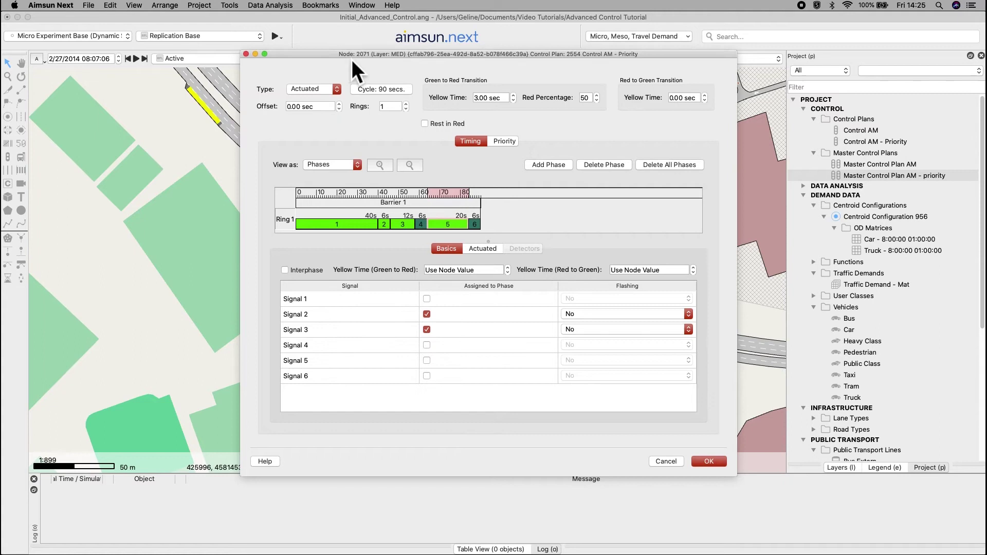
drag(351, 54, 636, 54)
click(766, 249)
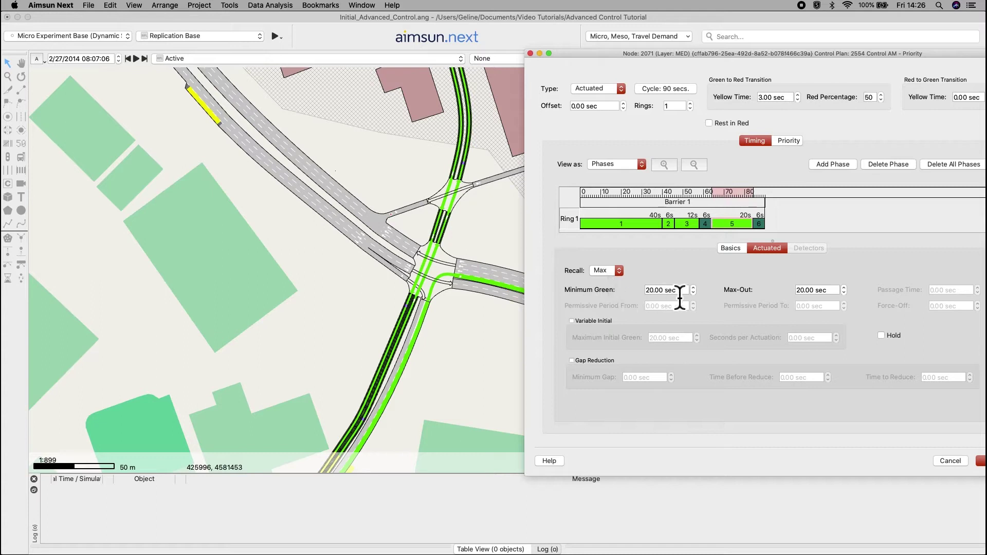
drag(680, 291, 619, 292)
Set phase 5's recall to No and phase 1's minimum green to 6 seconds
click(613, 275)
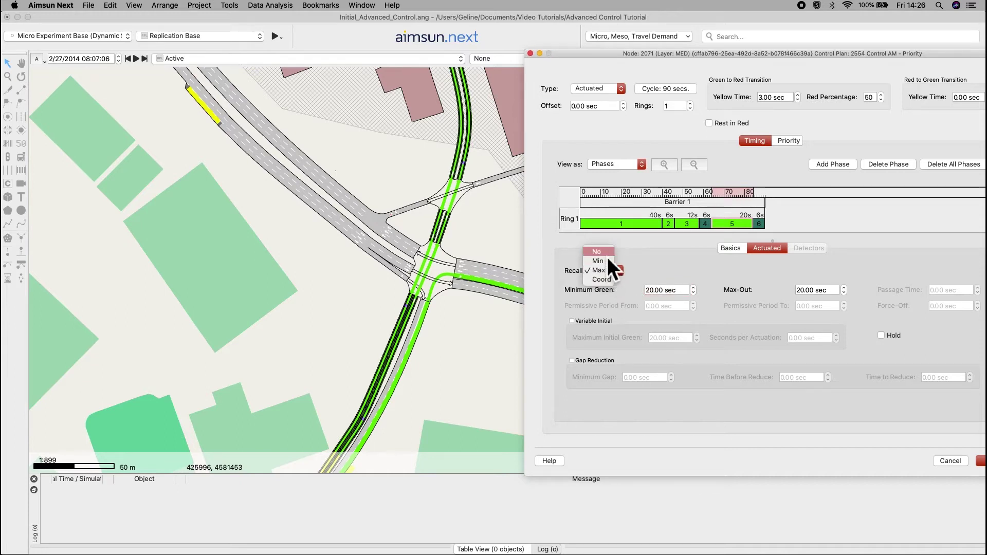
click(606, 254)
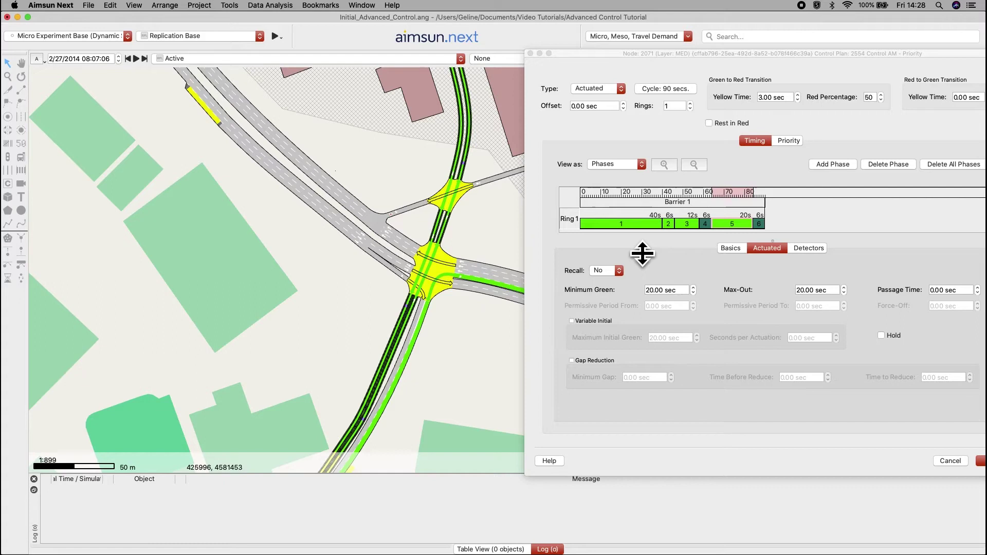
click(652, 223)
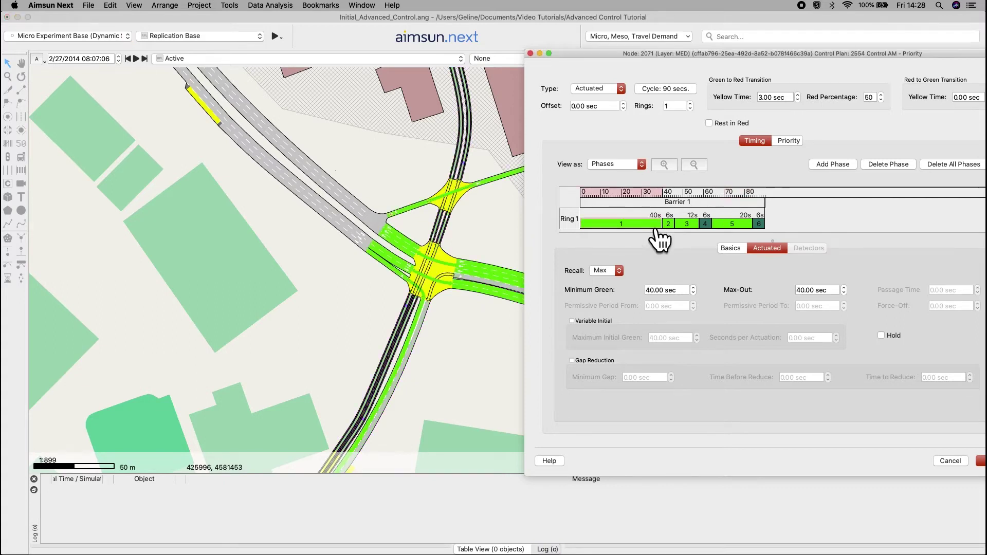
drag(683, 290, 583, 292)
text(6)
Give phases 2 and 3 a minimum green of 2 seconds
click(668, 225)
drag(671, 291, 603, 292)
click(687, 224)
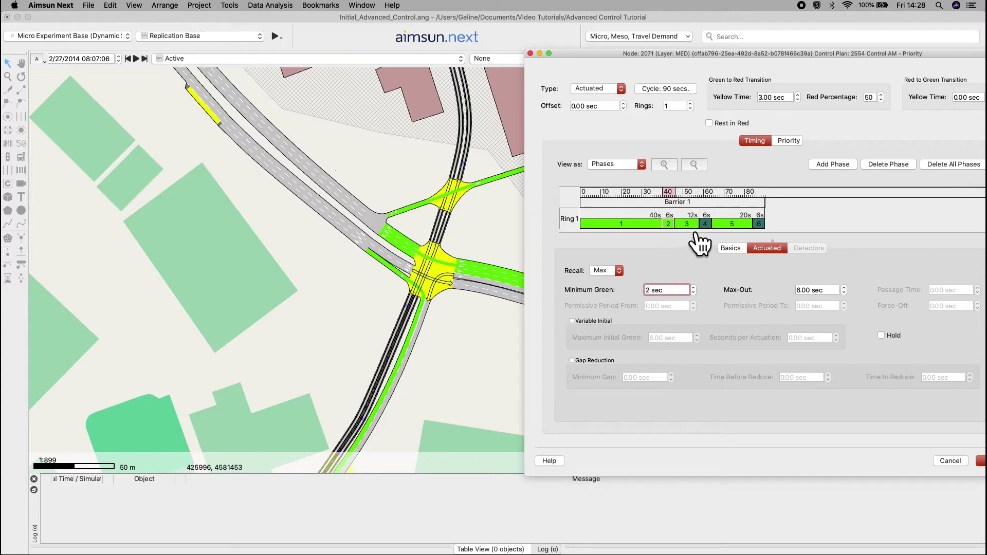
drag(686, 291, 597, 291)
text(2)
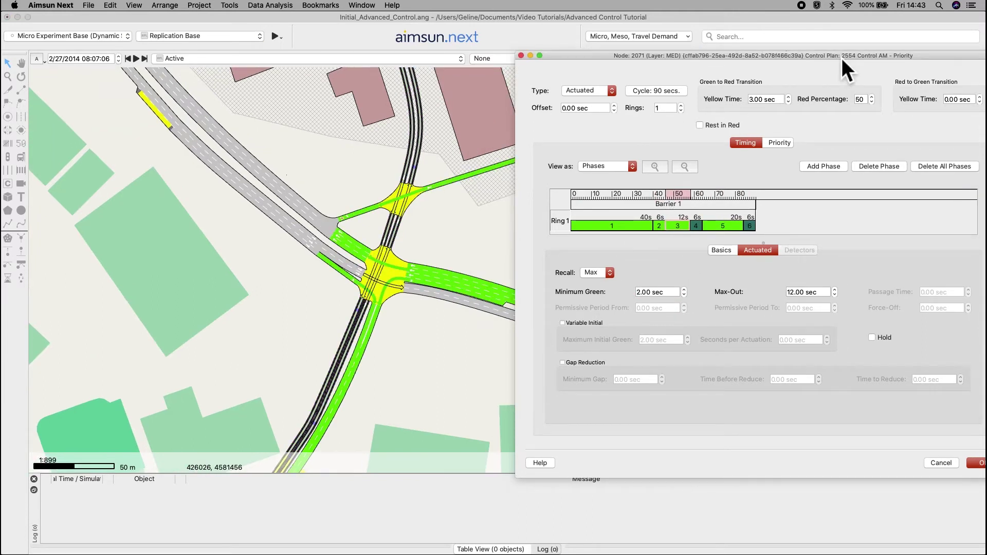
Add a new priority set to node 2071's plan and rename it Priority 1
click(781, 144)
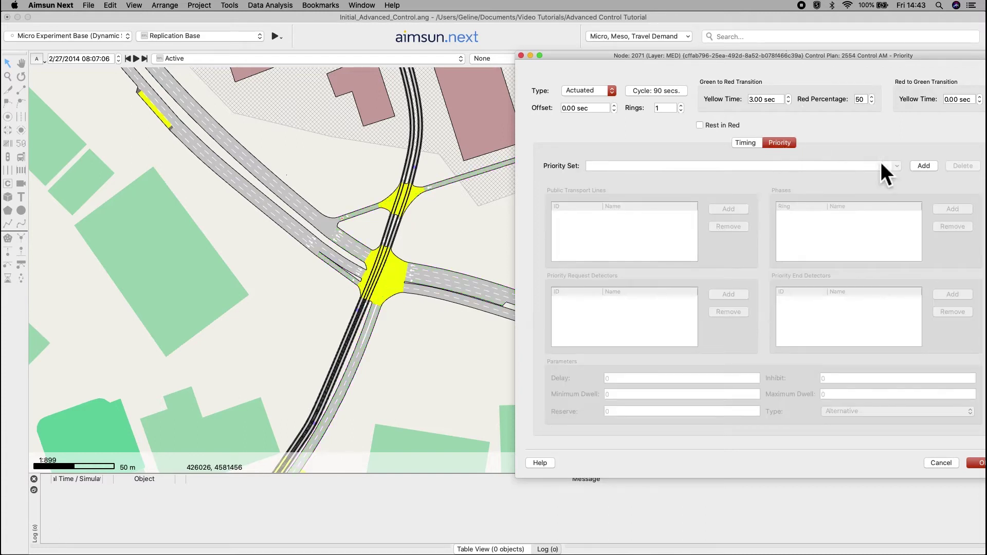
click(933, 170)
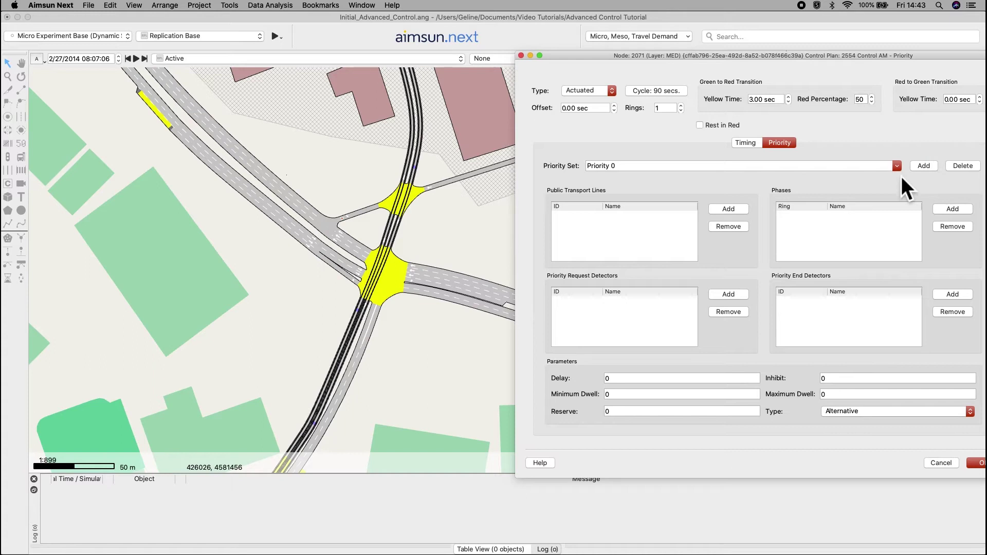
click(636, 172)
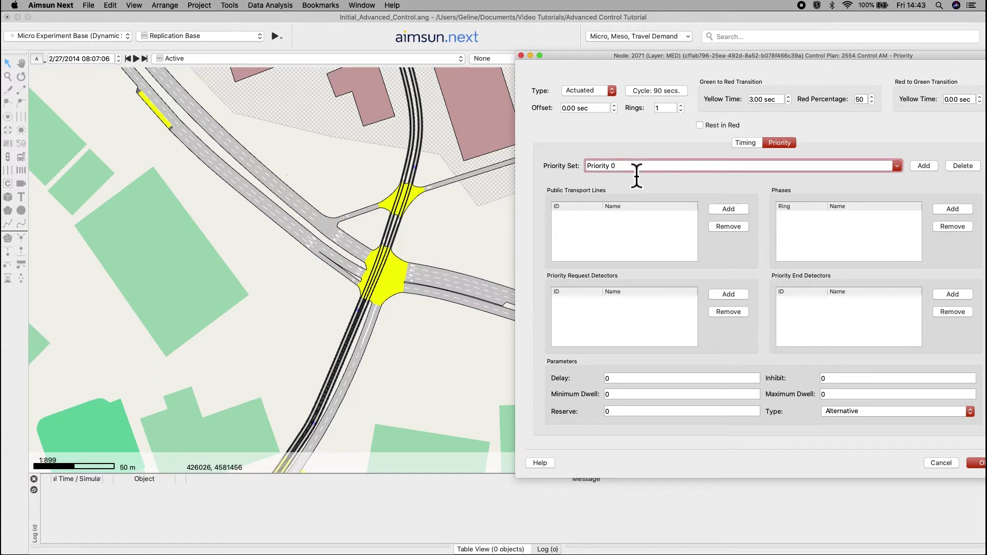
key(BackSpace)
text(1)
click(725, 250)
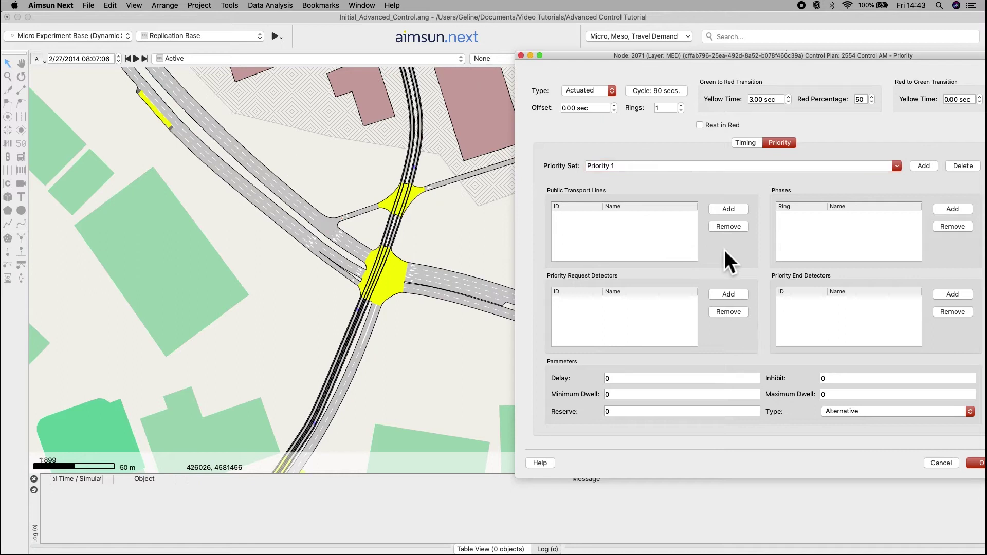
Add tram lines L-Tram1 and L-Tram2 to Priority 1 and make phase 5 its priority phase
click(739, 213)
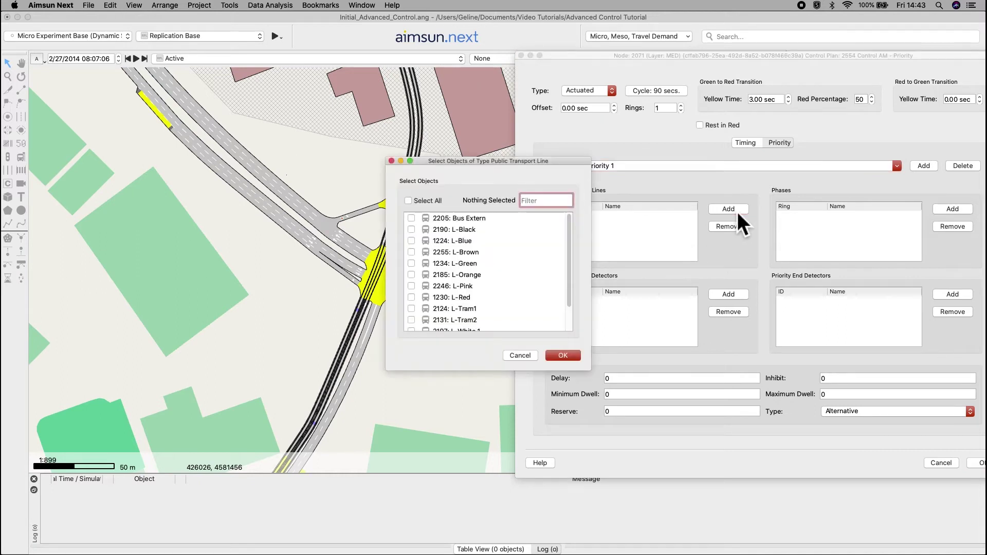
scroll(498, 290, down, 2)
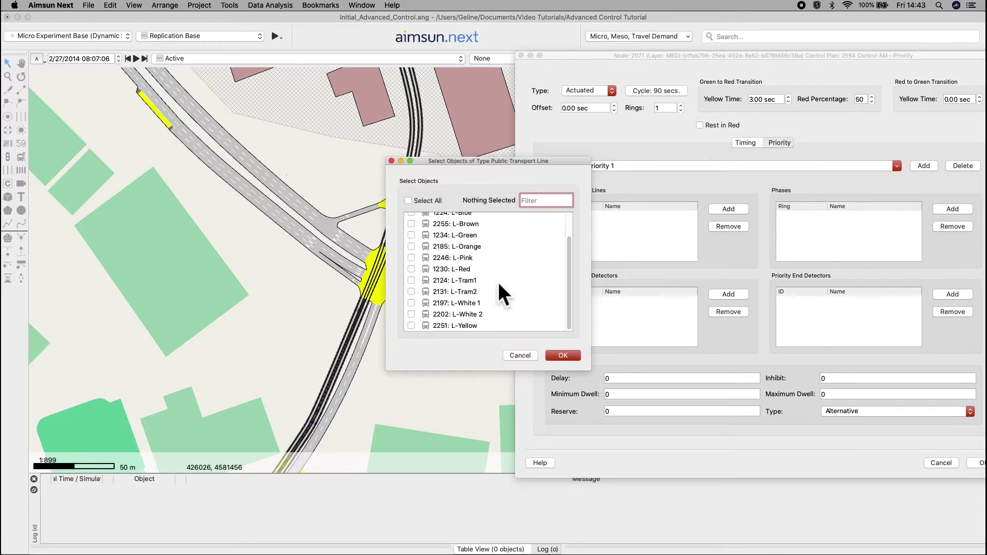
click(411, 280)
click(411, 291)
click(565, 359)
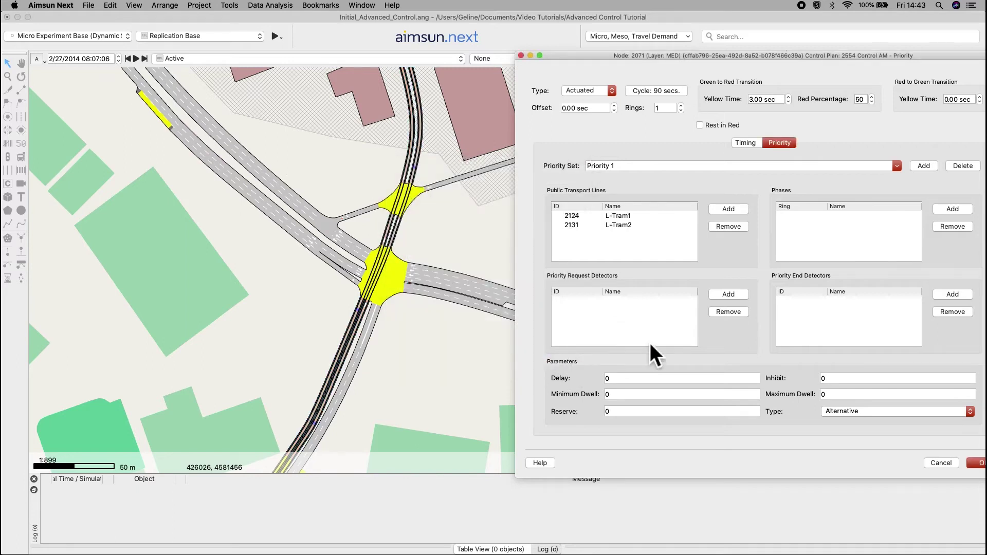
click(951, 213)
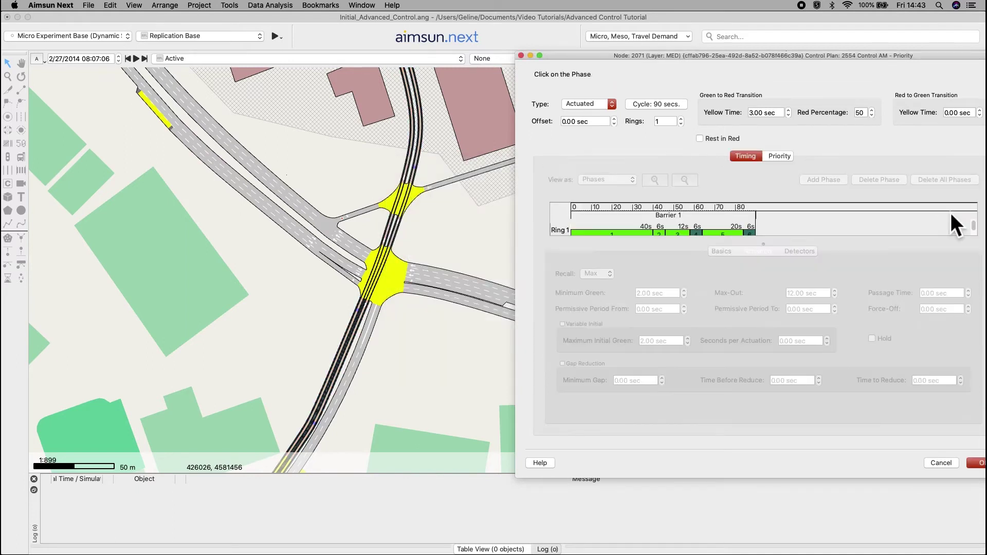
click(728, 234)
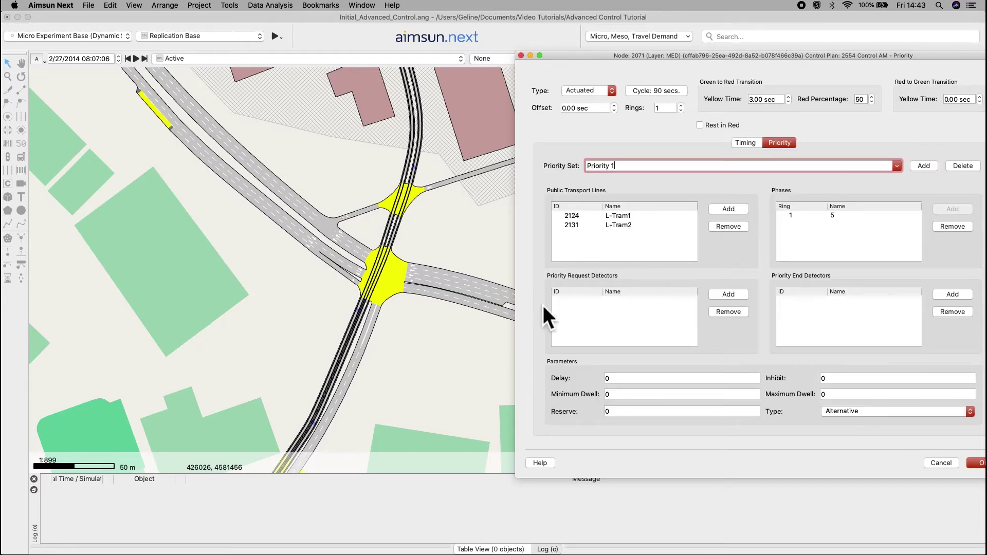
Pick tram track detectors PT1 and PT2 on the map as priority request detectors
click(726, 295)
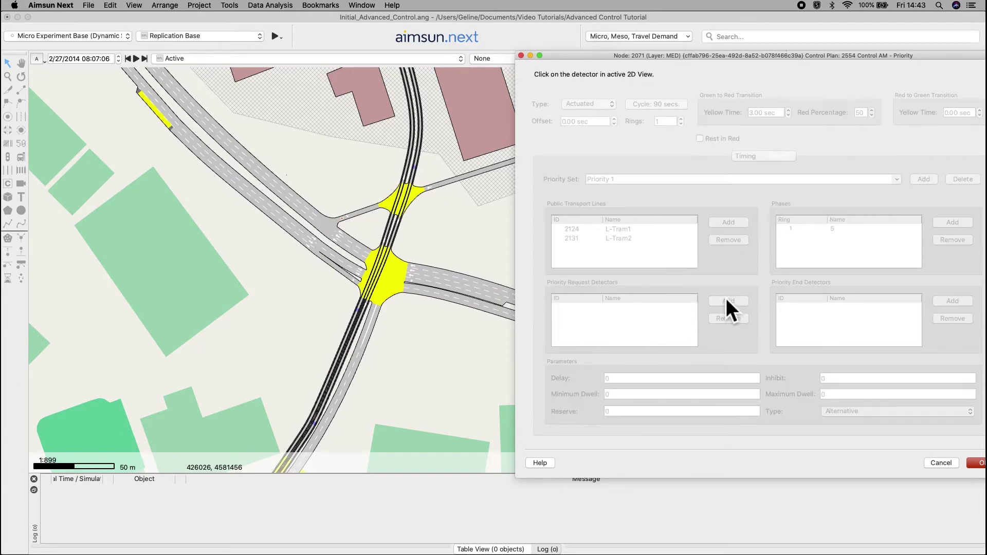
click(319, 429)
scroll(319, 430, up, 5)
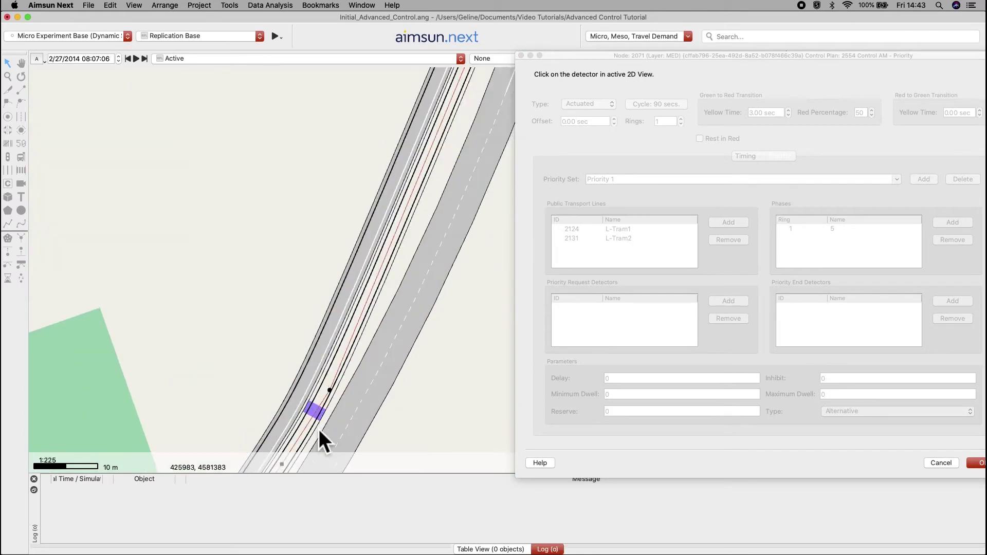
click(322, 409)
scroll(322, 409, down, 2)
scroll(322, 409, down, 4)
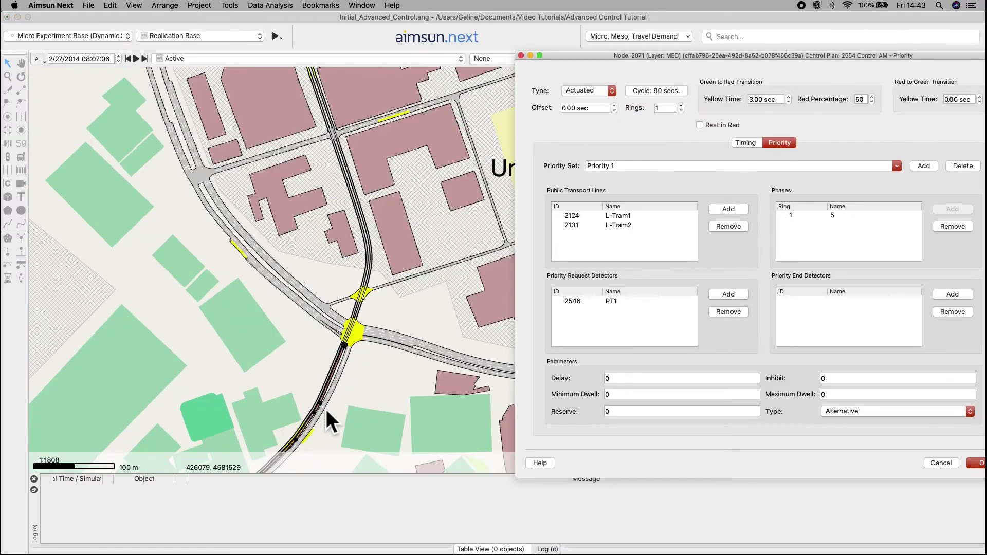
click(722, 297)
scroll(368, 178, up, 9)
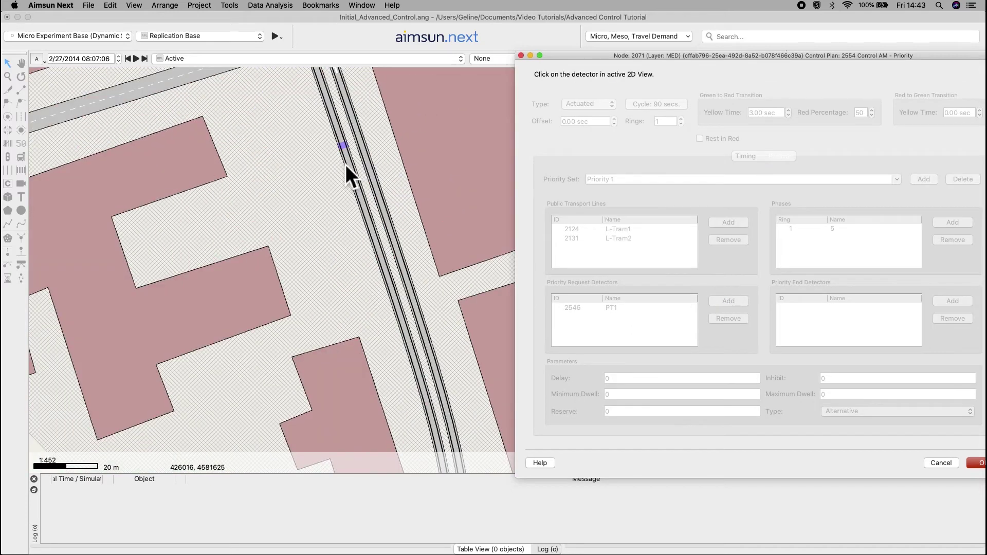
click(355, 132)
scroll(448, 261, down, 3)
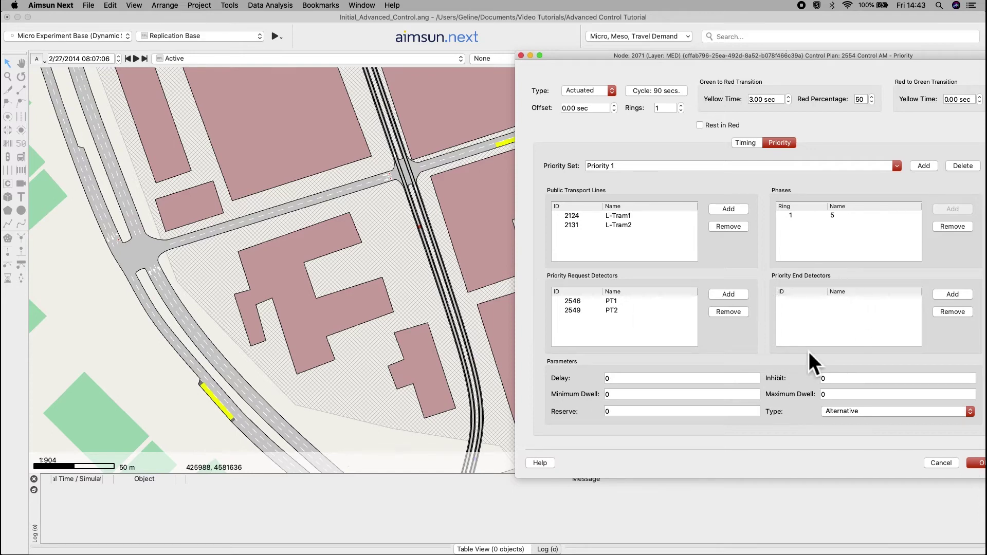
Pick detectors Pend1 and Pend2 near the intersection as priority end detectors
click(963, 296)
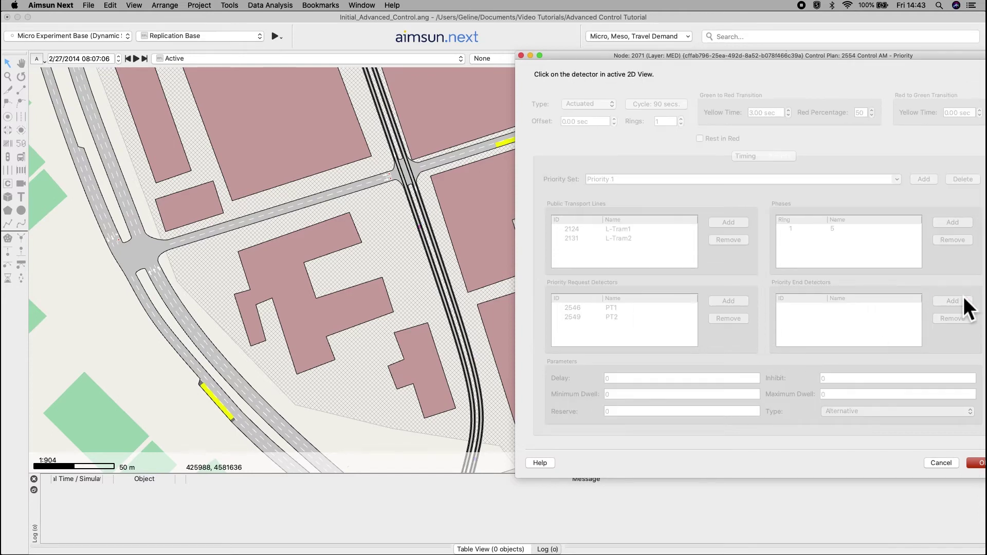
drag(498, 450, 453, 279)
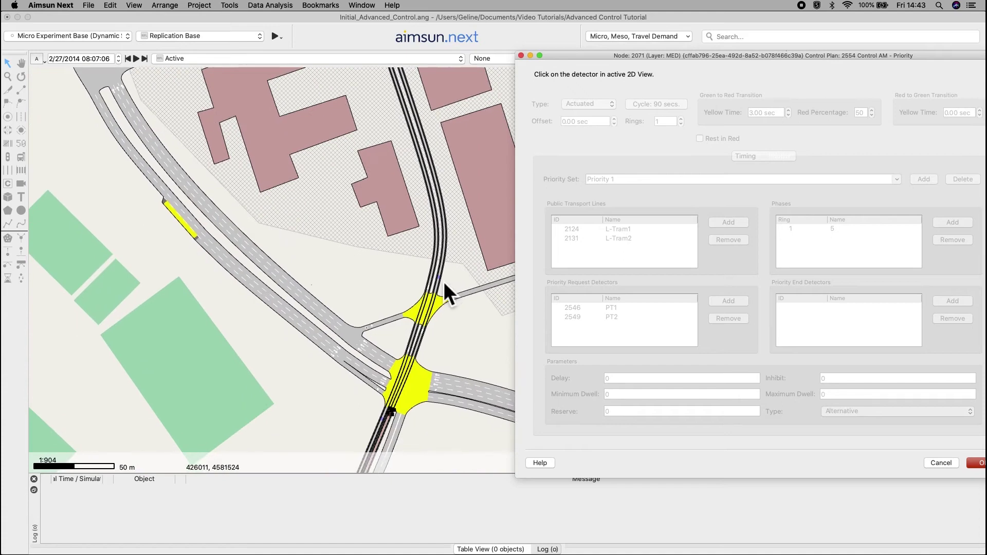
click(443, 282)
scroll(440, 348, down, 5)
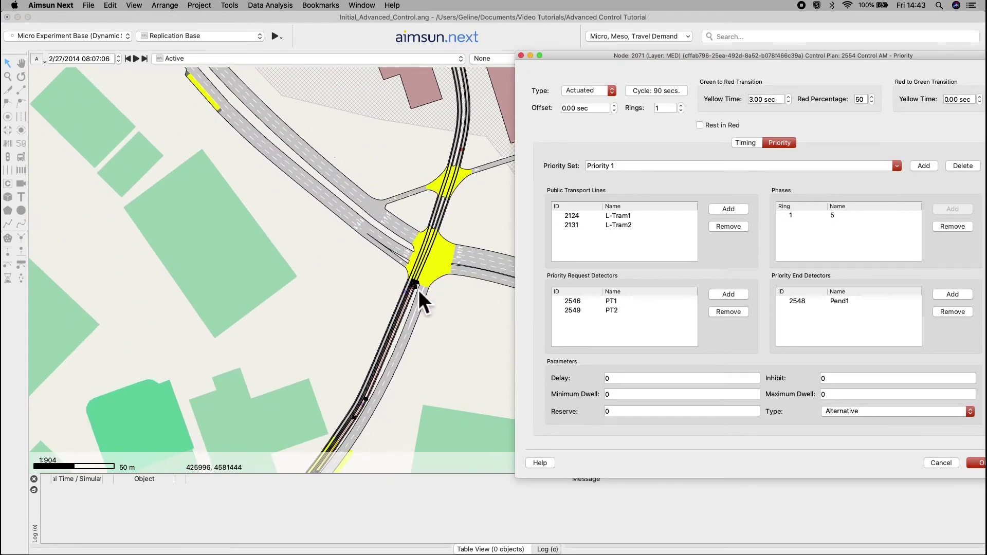
scroll(419, 298, up, 5)
click(953, 295)
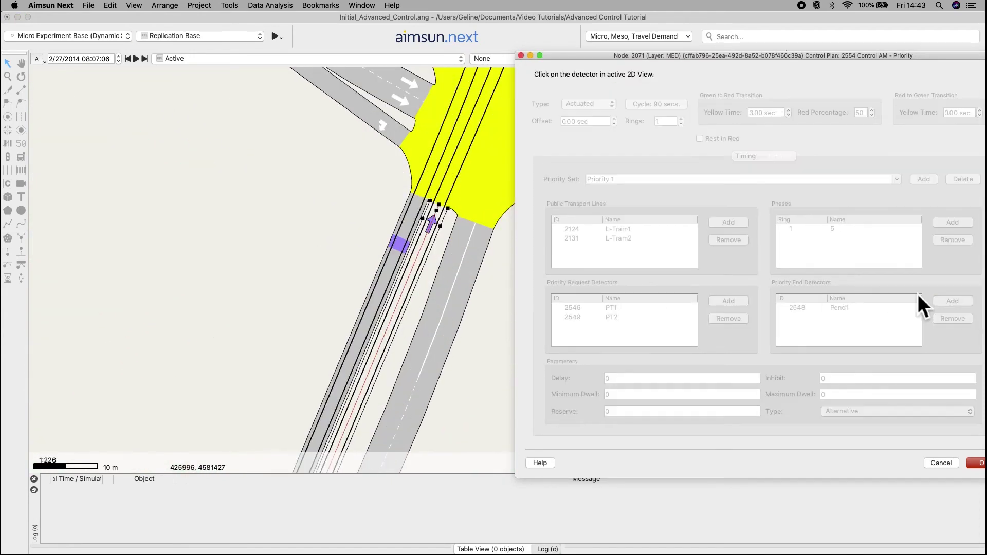
click(400, 249)
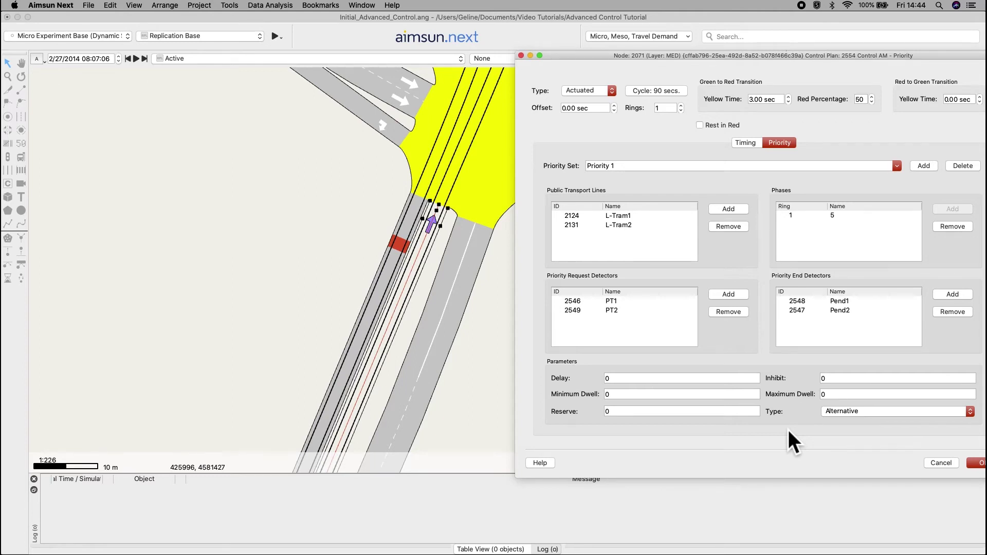
Set Priority 1's minimum dwell to 12 and maximum dwell to 60 seconds
double_click(647, 394)
text(12)
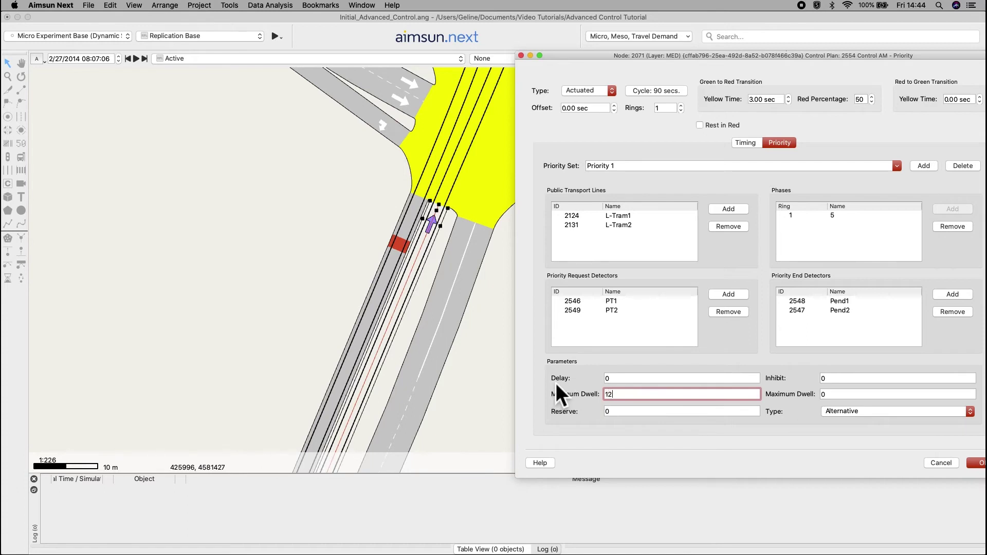
double_click(843, 394)
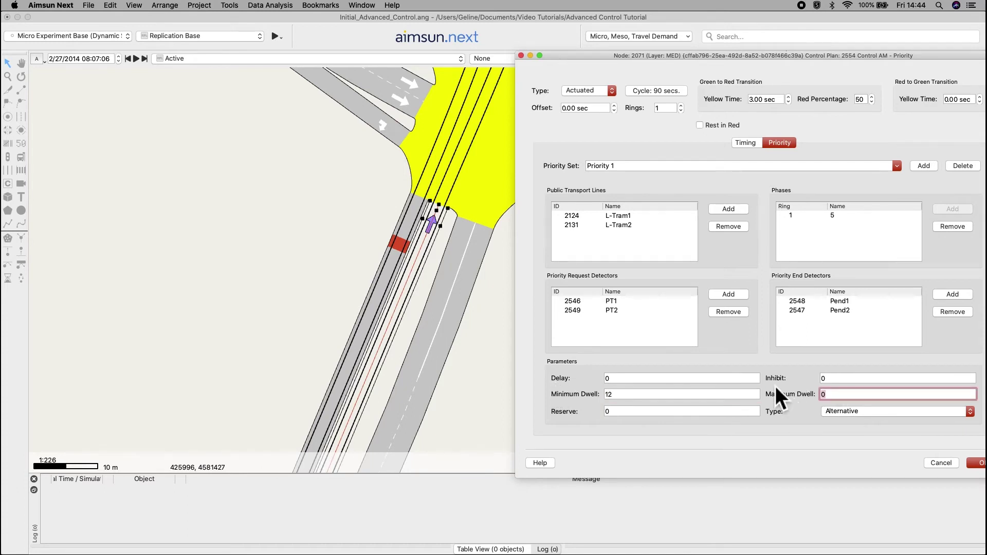
text(60)
click(804, 449)
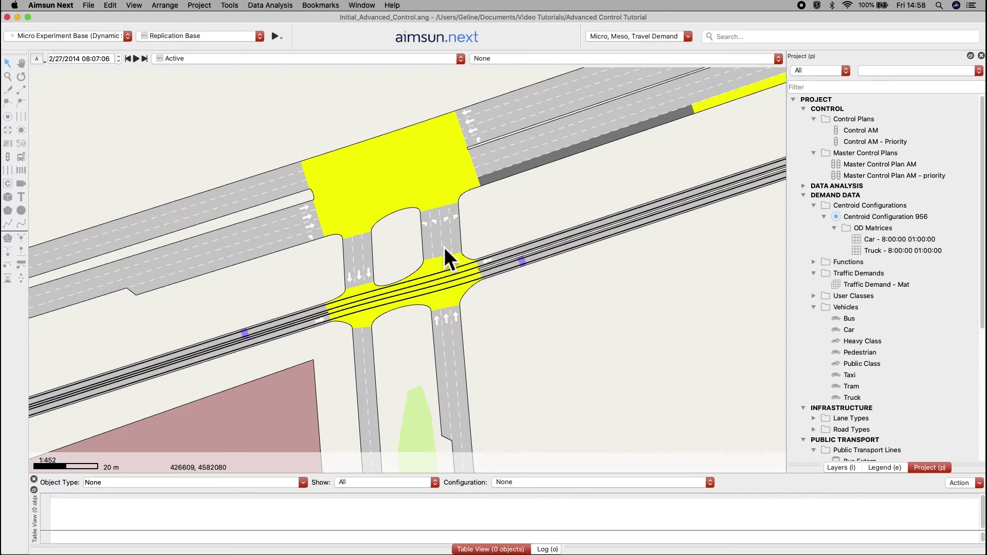
Open node 2040's Control AM - Priority plan and set phase 2's Minimum Green to 2 seconds
click(454, 185)
right_click(454, 185)
mouse_move(482, 190)
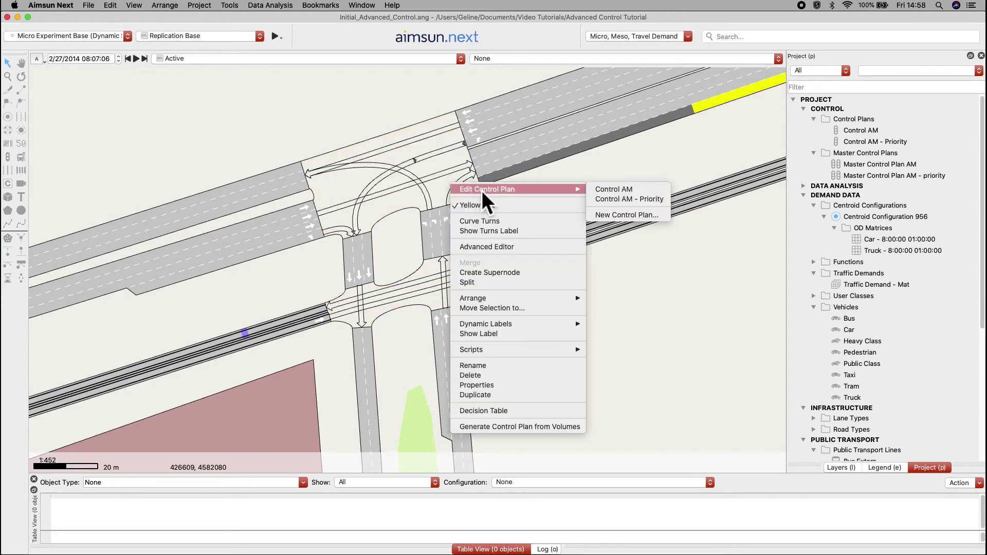
click(608, 198)
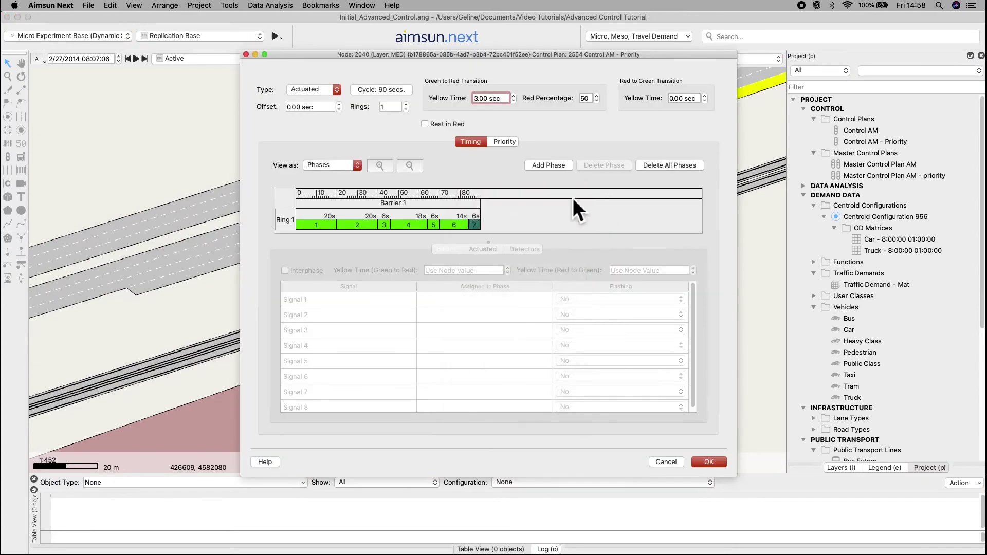
click(332, 226)
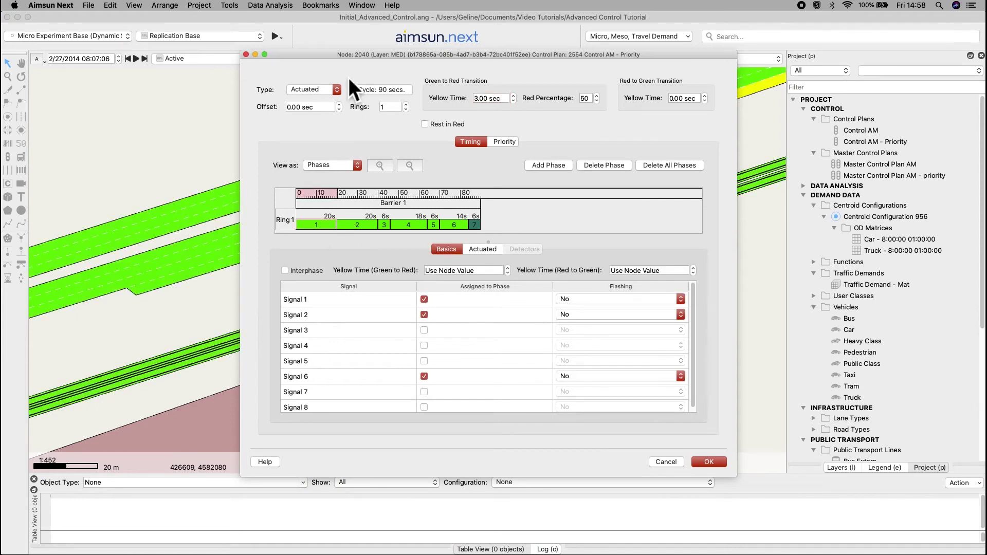
drag(356, 61, 624, 61)
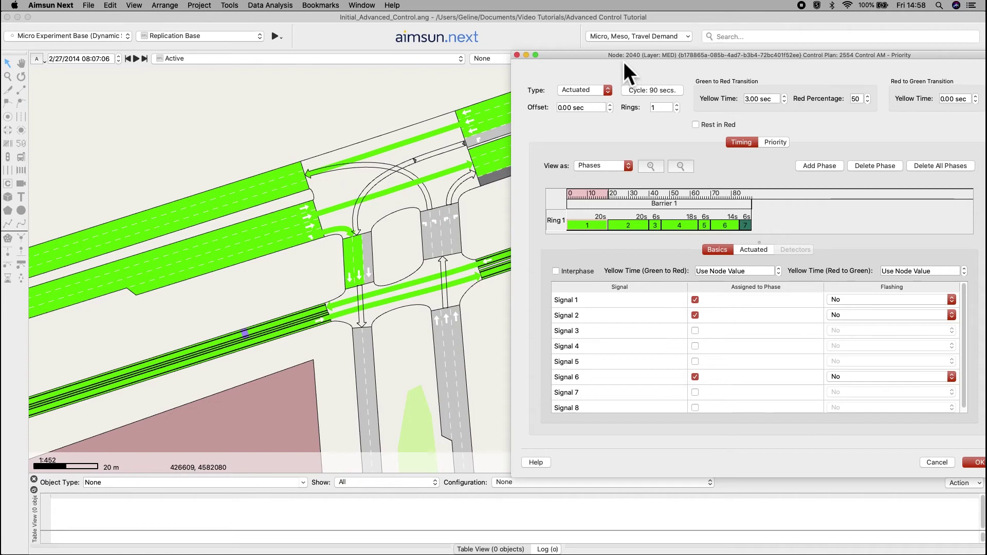
click(747, 253)
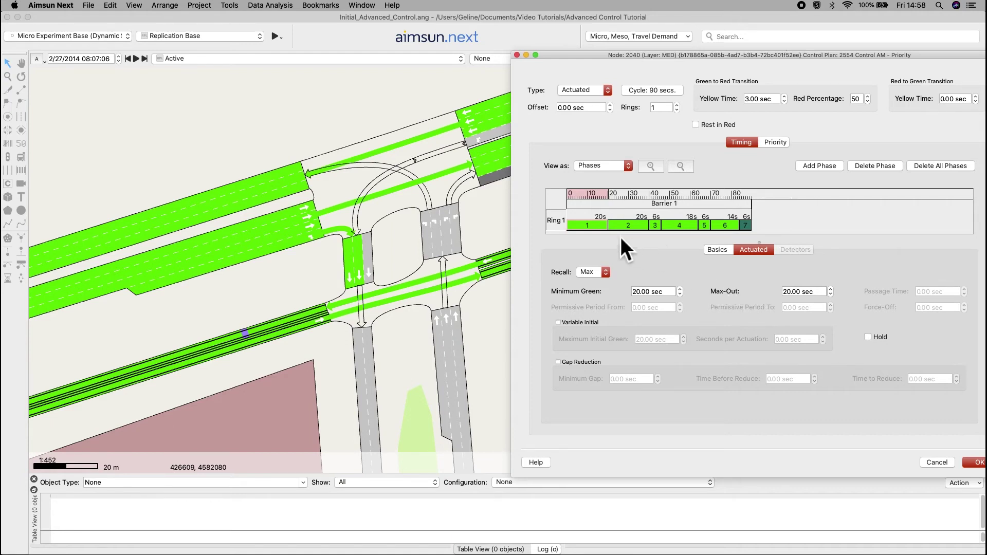
click(641, 226)
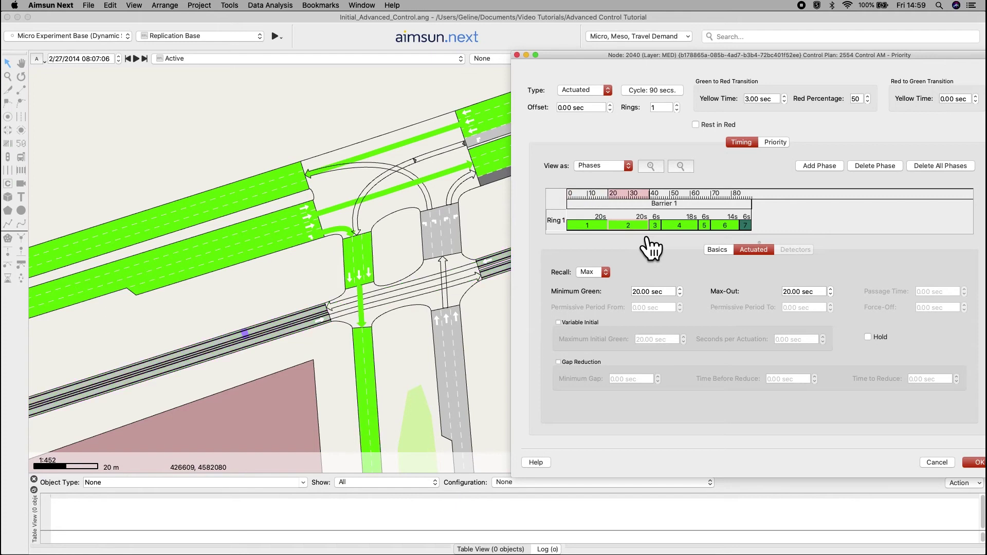
click(668, 293)
text(2)
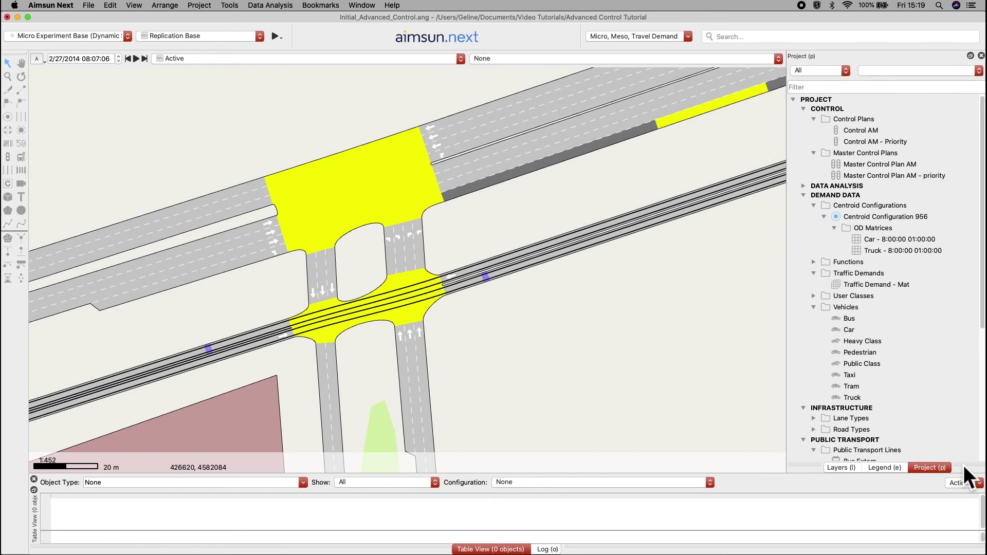
Duplicate Dynamic Scenario Base in the Project tree, keeping its replication seeds
scroll(881, 235, down, 10)
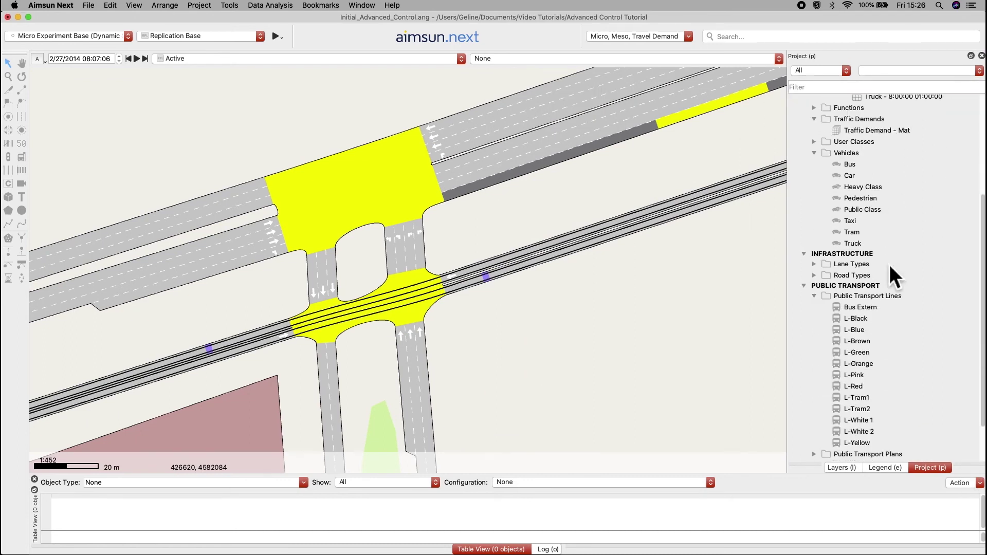
click(849, 414)
click(888, 424)
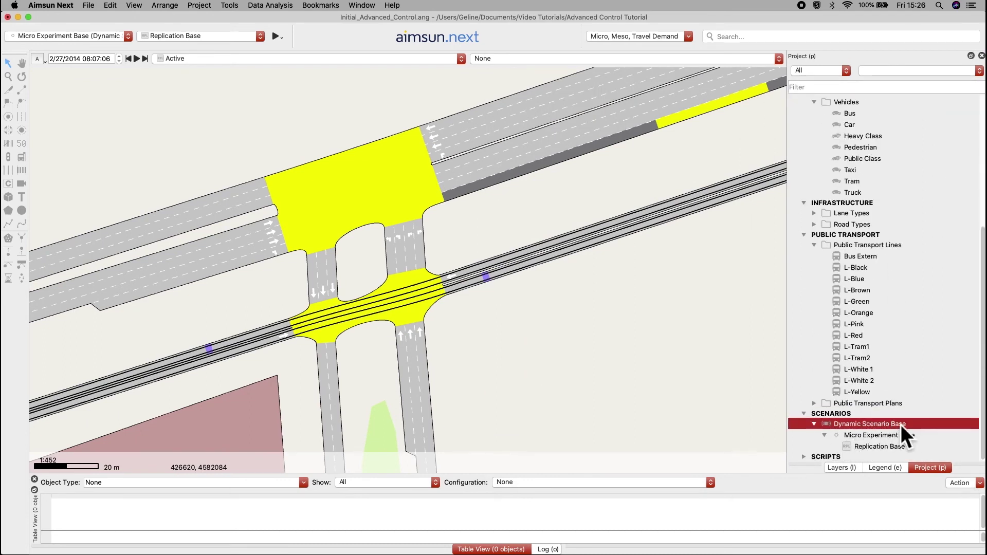
drag(916, 428, 896, 419)
click(572, 282)
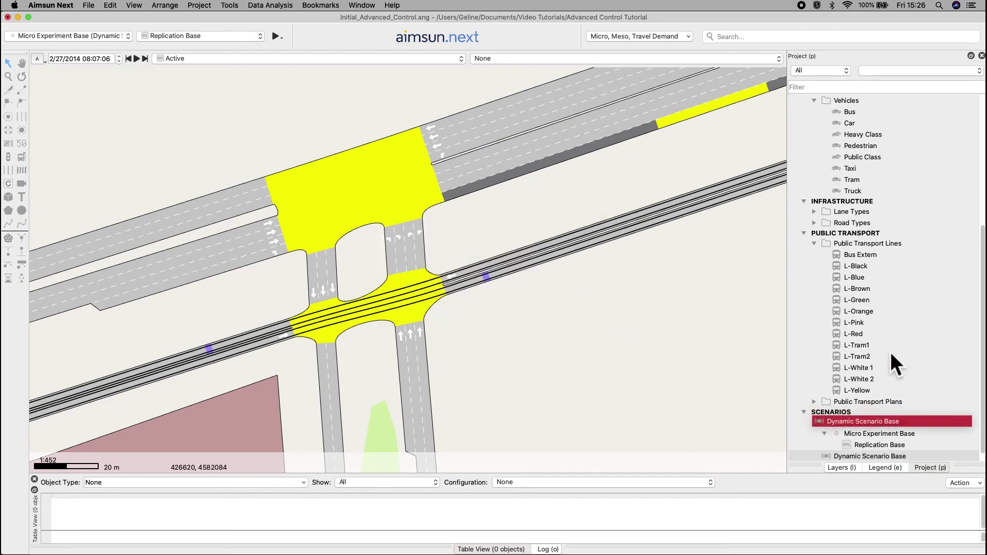
Rename the copy Dynamic Scenario Priority and assign Master Control Plan AM - priority
double_click(899, 448)
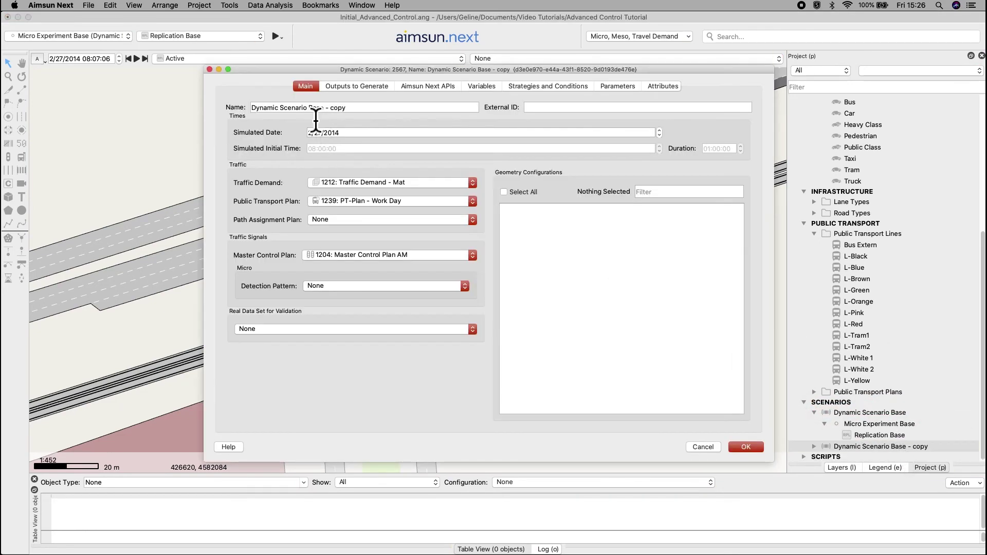
drag(309, 107, 448, 114)
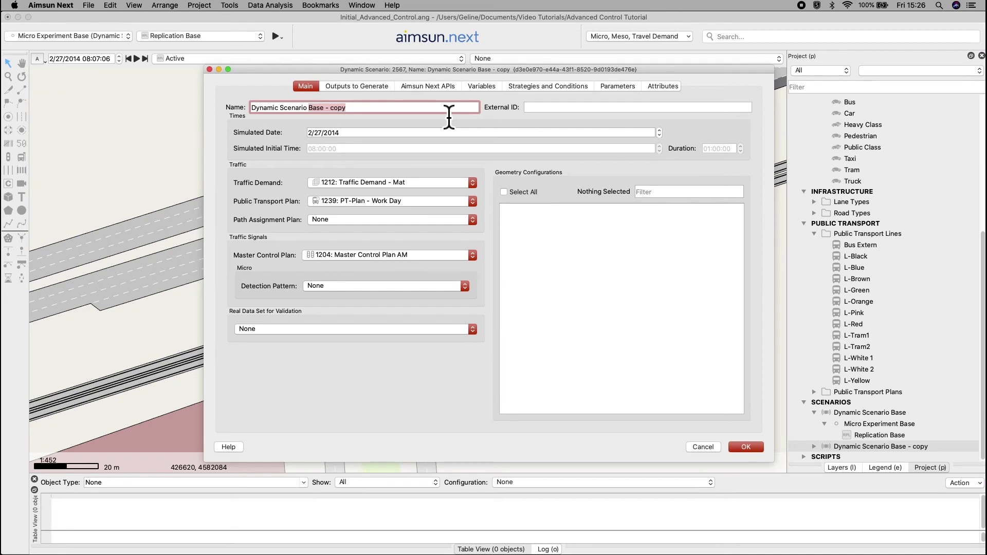
text(Pr)
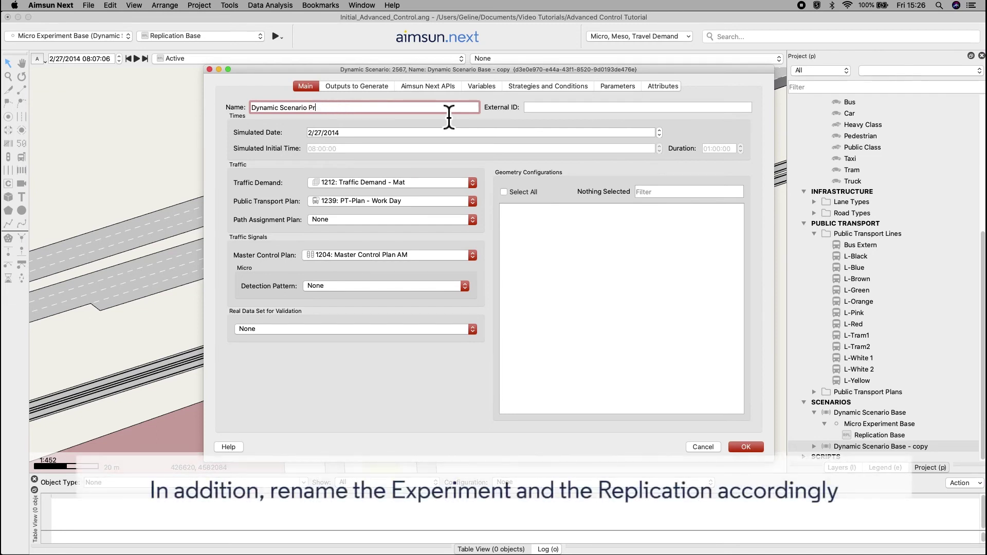
text(iority)
click(444, 254)
click(442, 266)
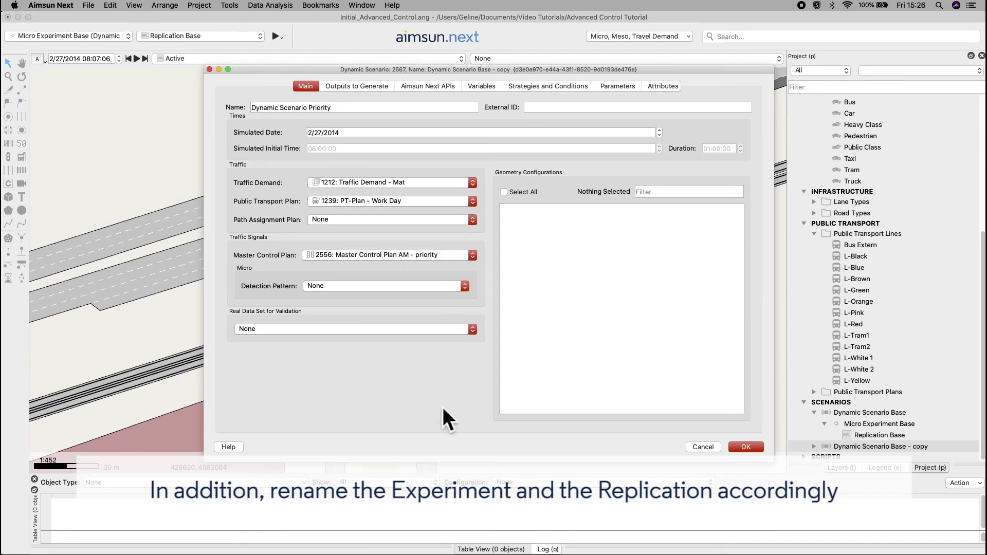
click(746, 447)
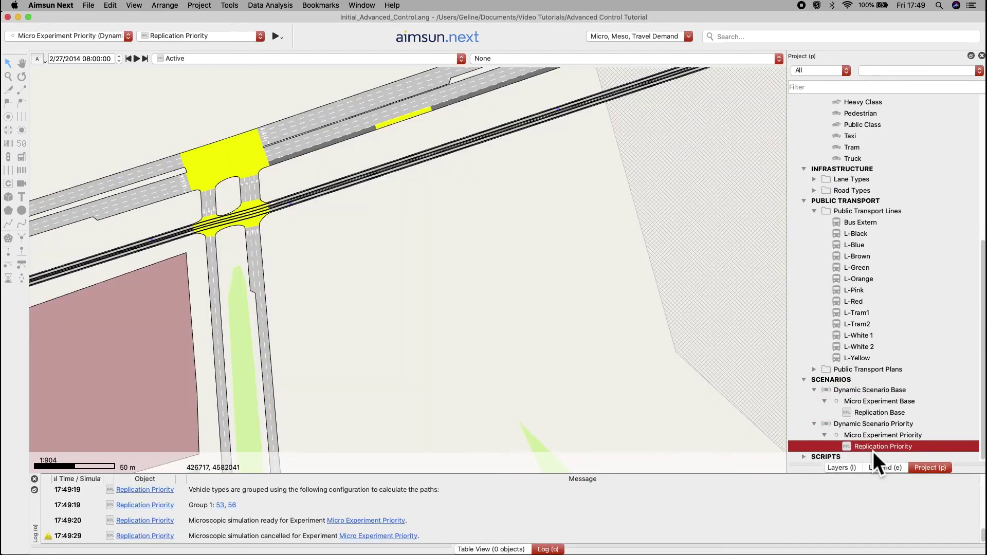
Run Replication Priority as an animated simulation while monitoring node 2040's live signal control
right_click(873, 451)
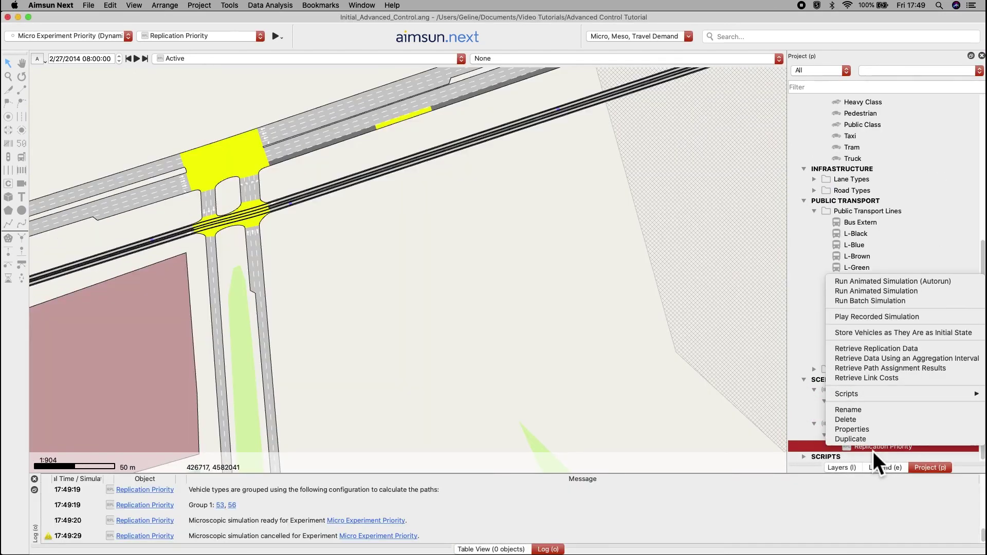
click(879, 292)
double_click(229, 169)
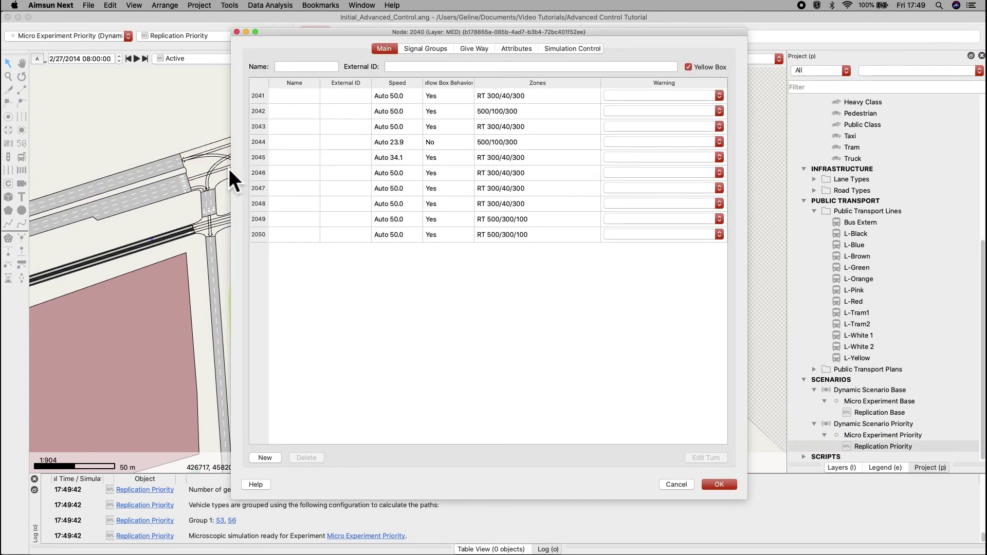
click(582, 53)
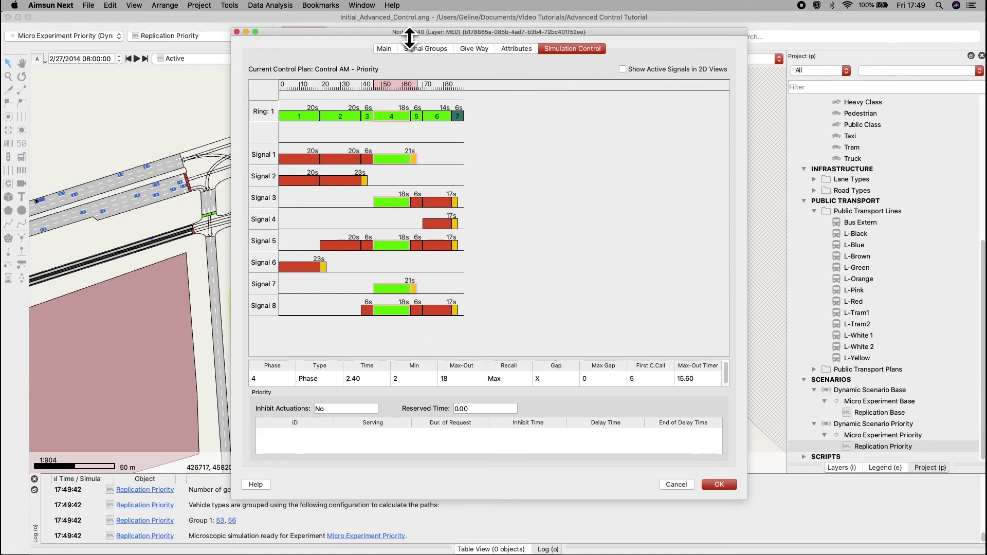
drag(402, 33, 483, 125)
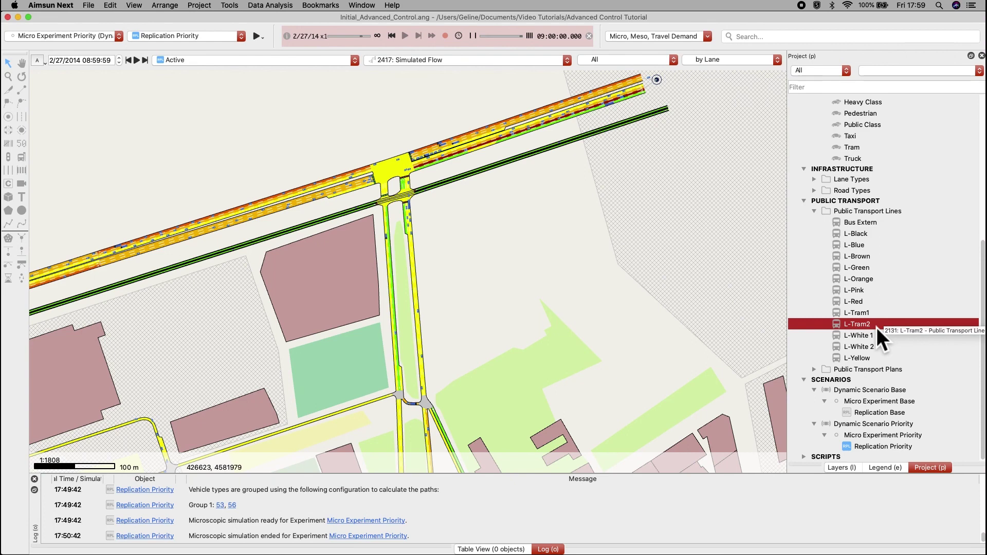
Display L-Tram2's Stop Time series instead of Delay Time as a value table
double_click(877, 327)
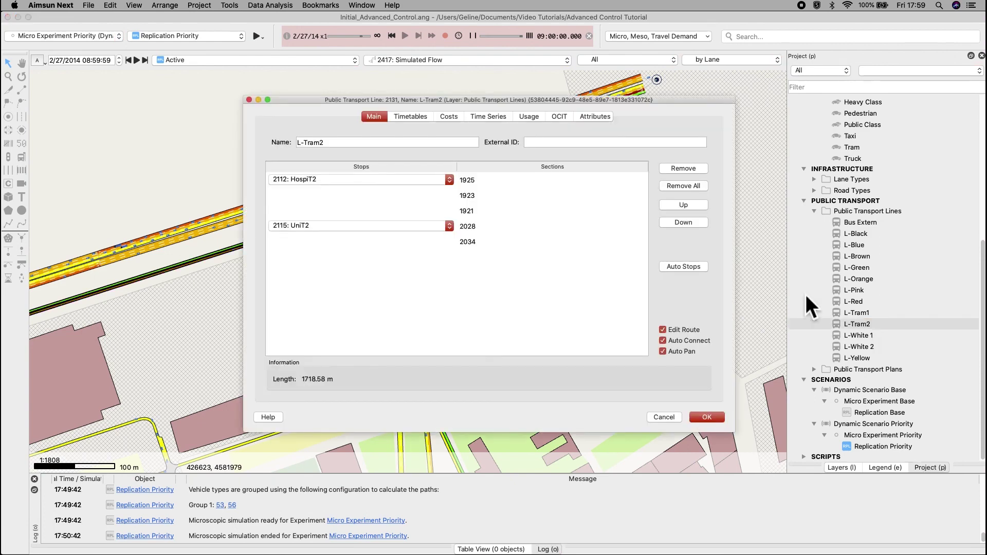
click(494, 117)
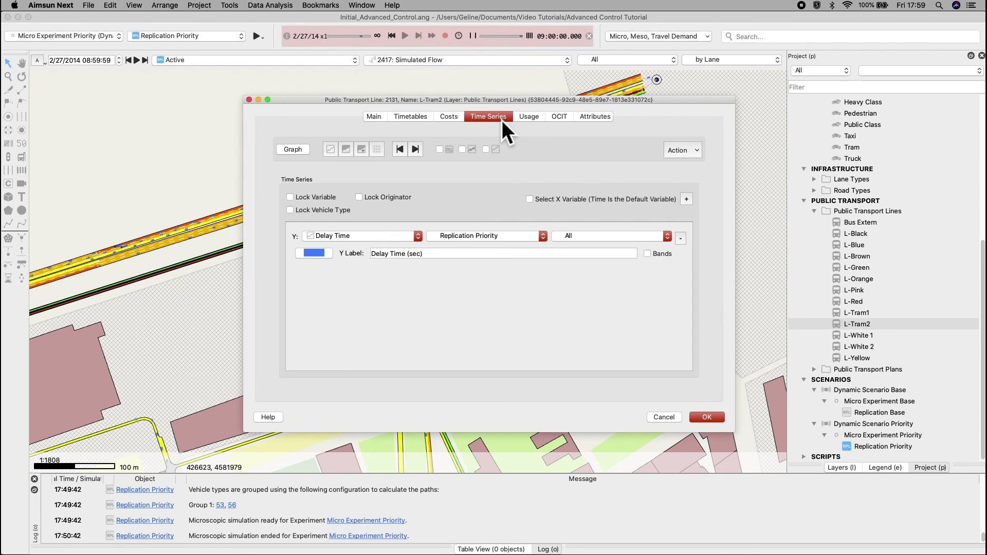
click(384, 239)
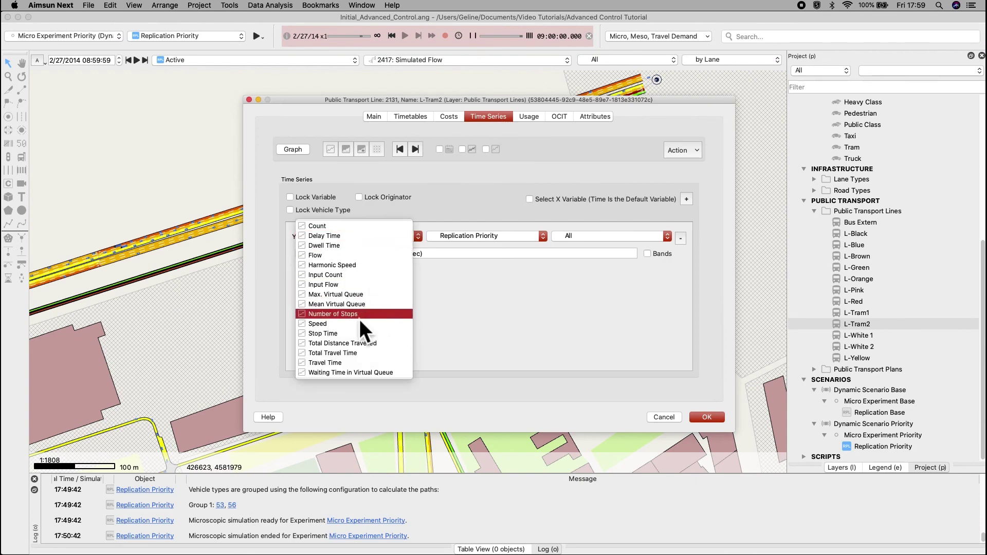
click(353, 333)
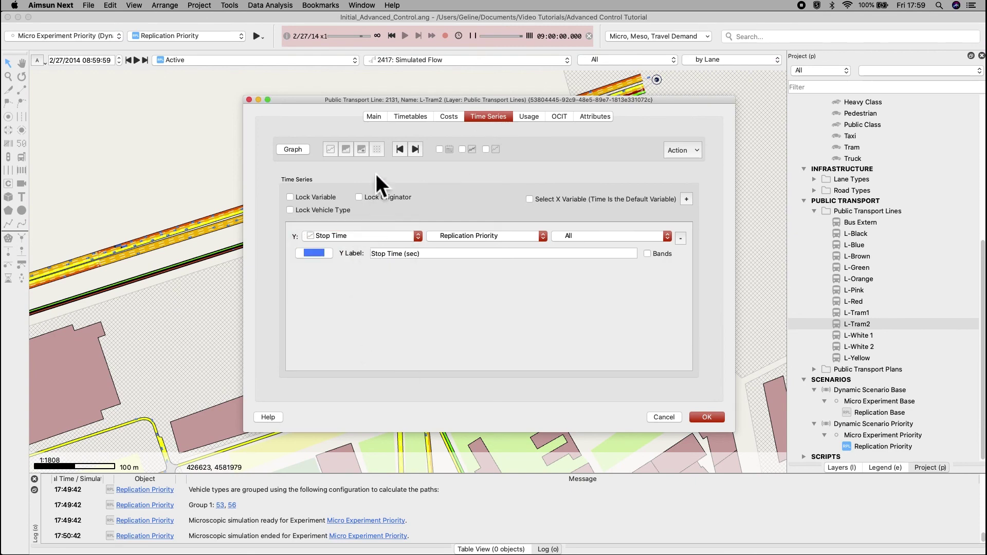
click(381, 156)
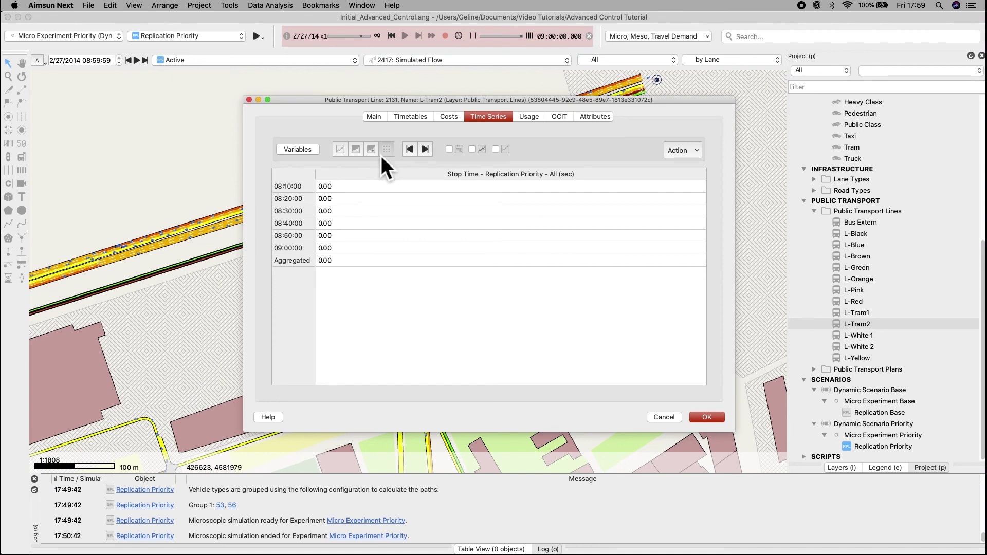